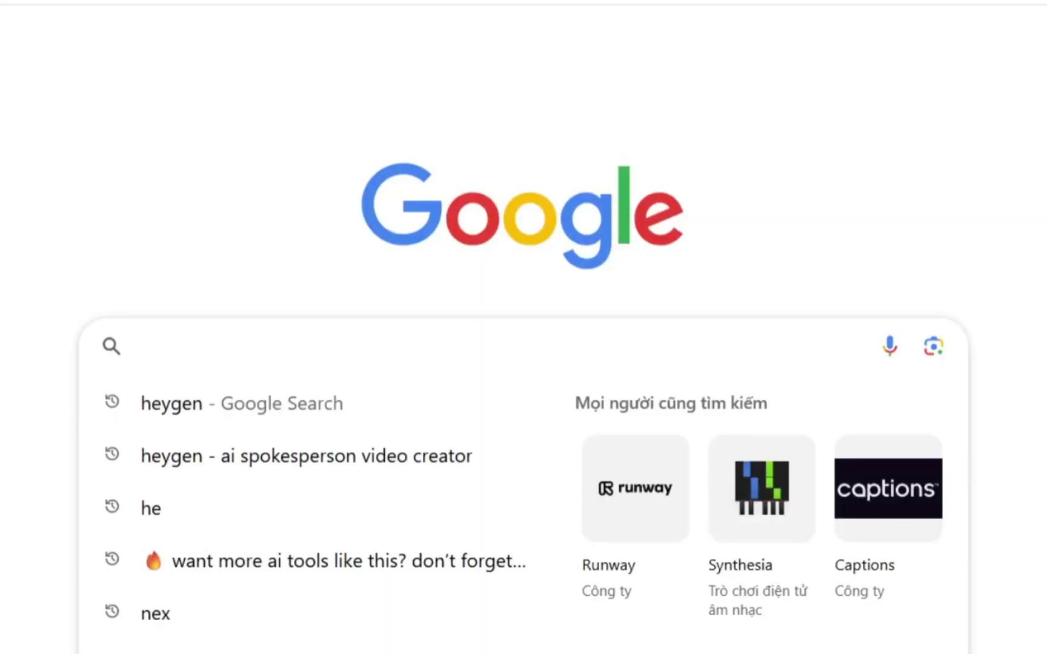
Step: Search Google for 'Heygen'
type("Heygen")
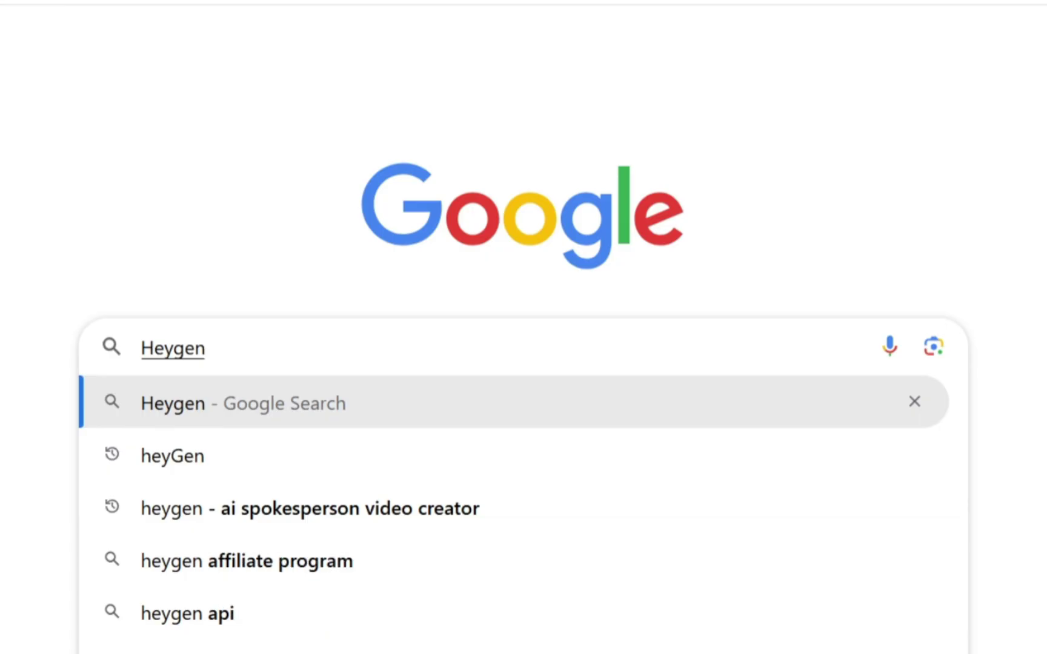
key("Return")
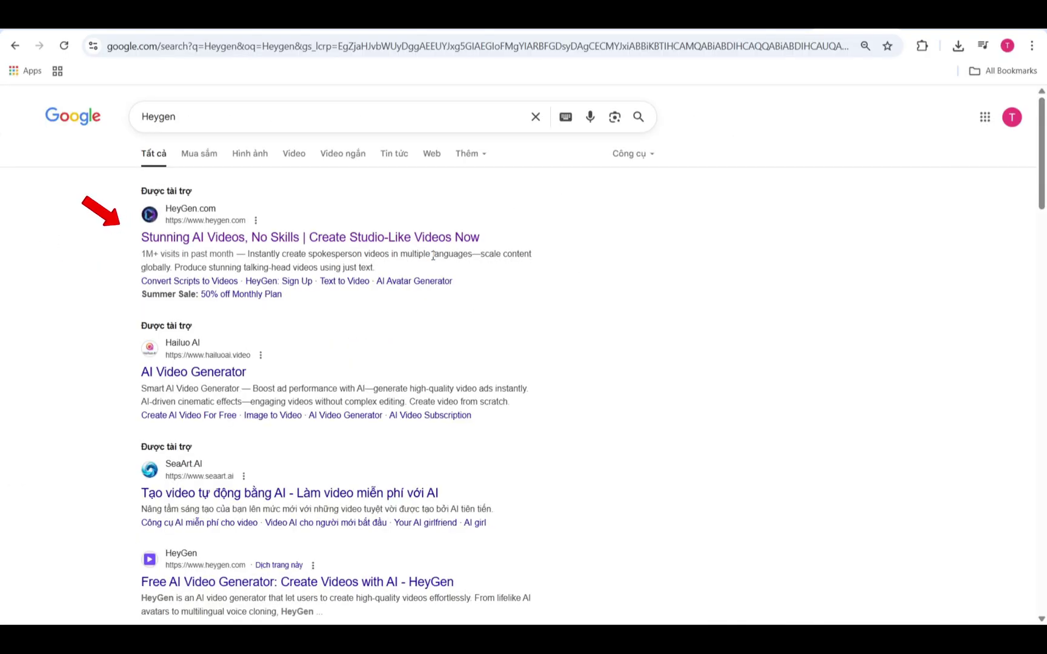
Step: Go to HeyGen's sponsored site and start the free sign-up
left_click(424, 238)
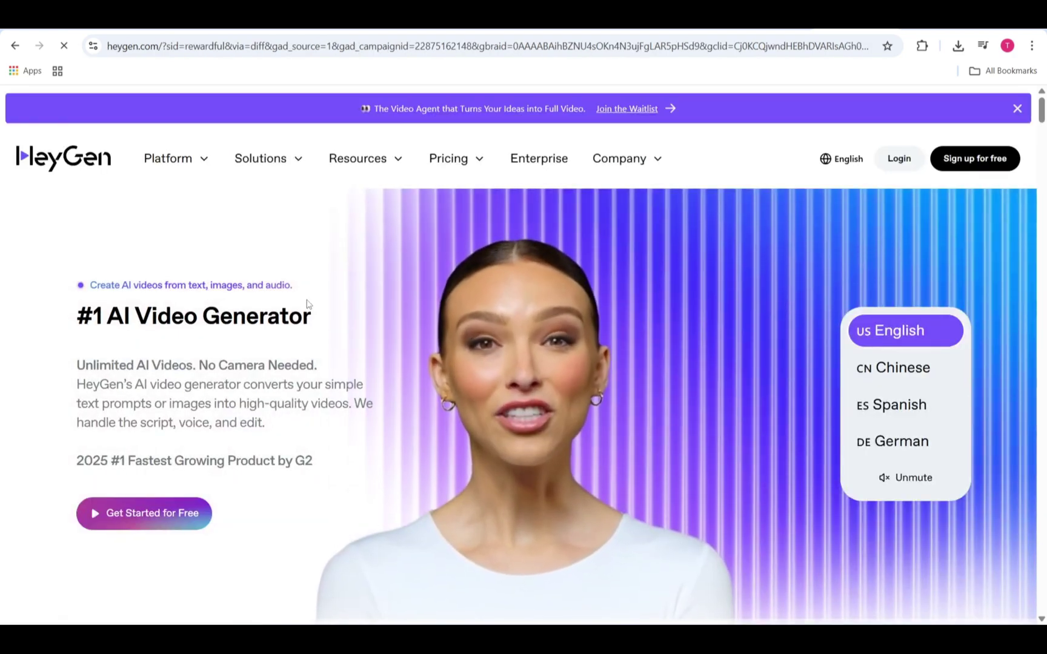
left_click(194, 516)
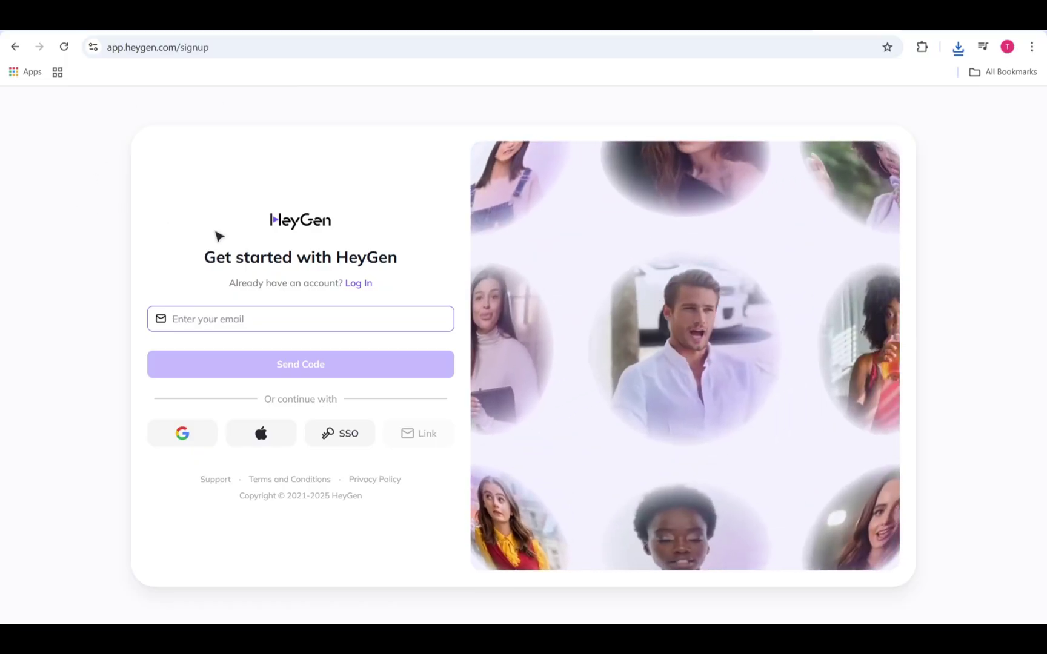
Step: Sign up for HeyGen with a Google account instead of email
left_click(257, 323)
left_click(129, 276)
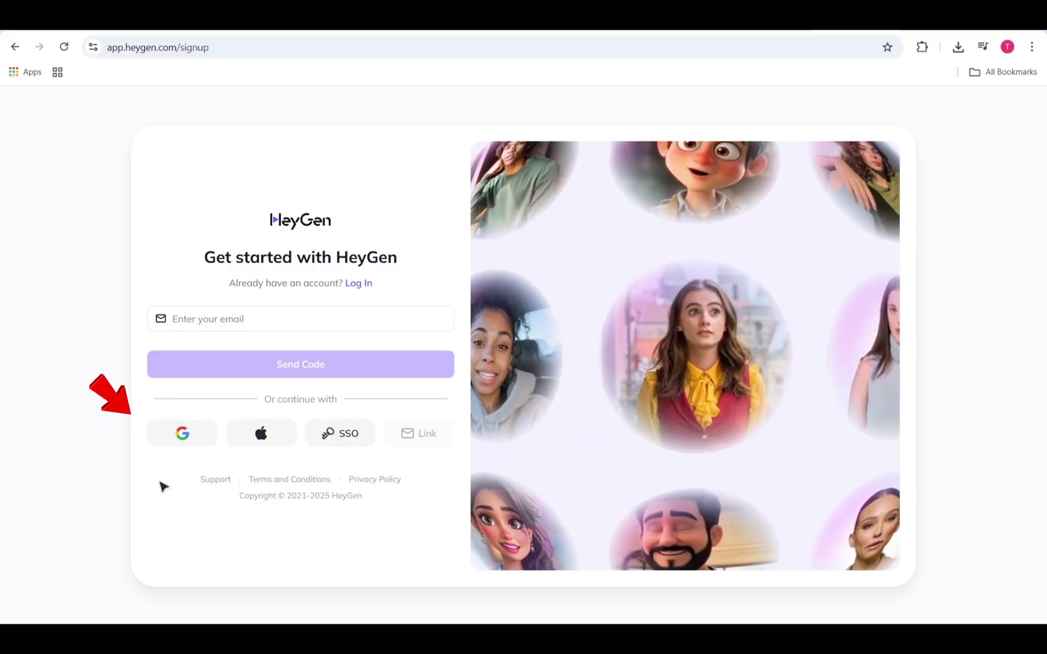
left_click(182, 448)
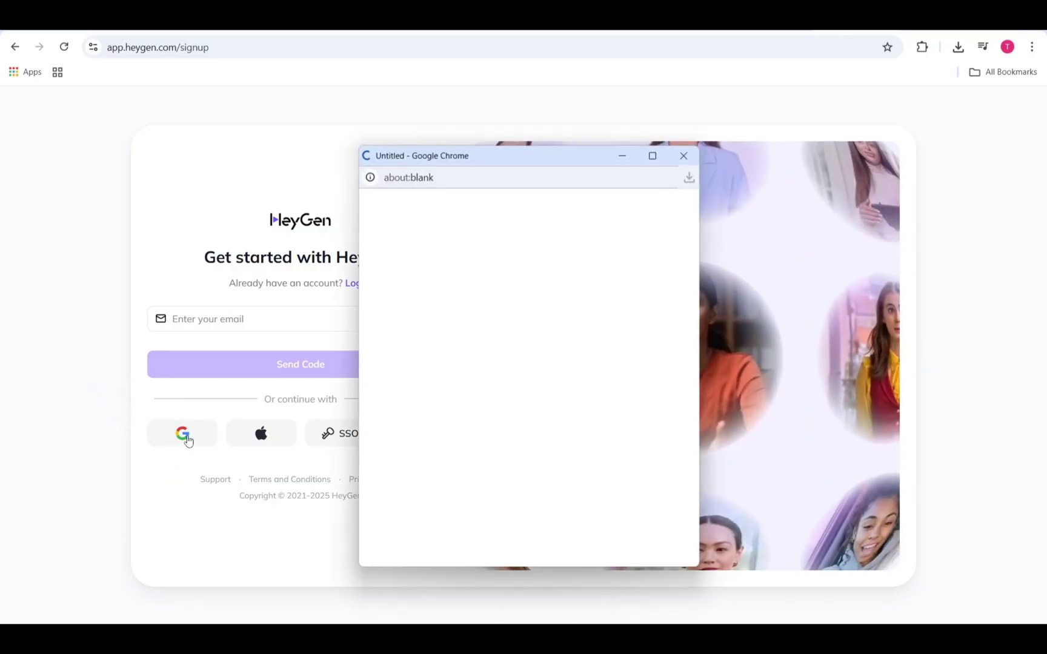
left_click(545, 385)
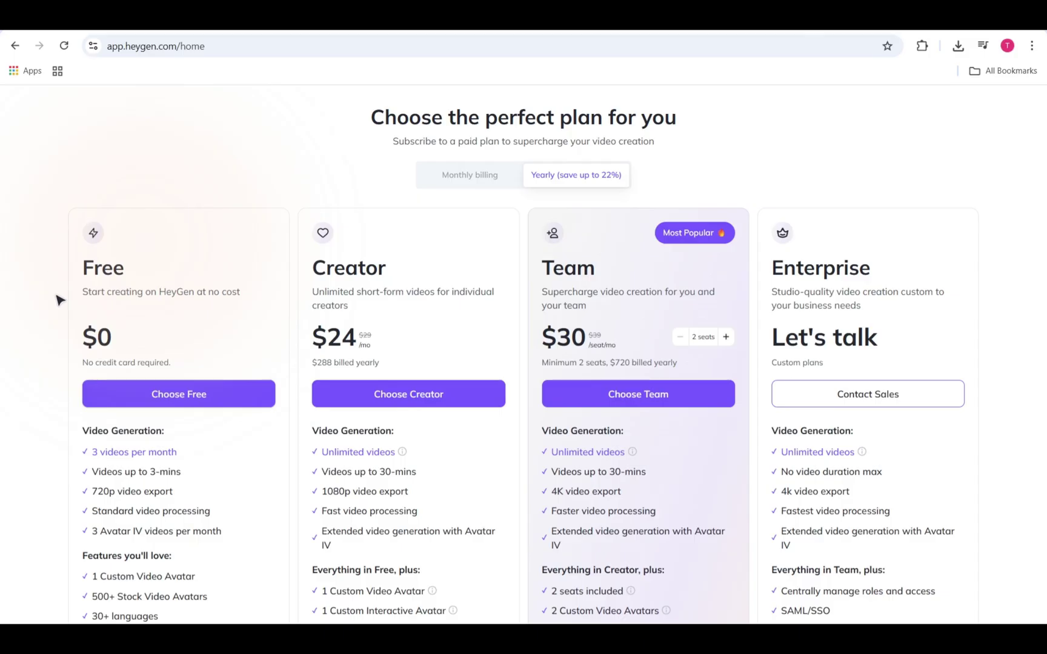
Step: Pick the Free plan and answer onboarding: Personal, Content Creator, a marketing video
left_click(204, 396)
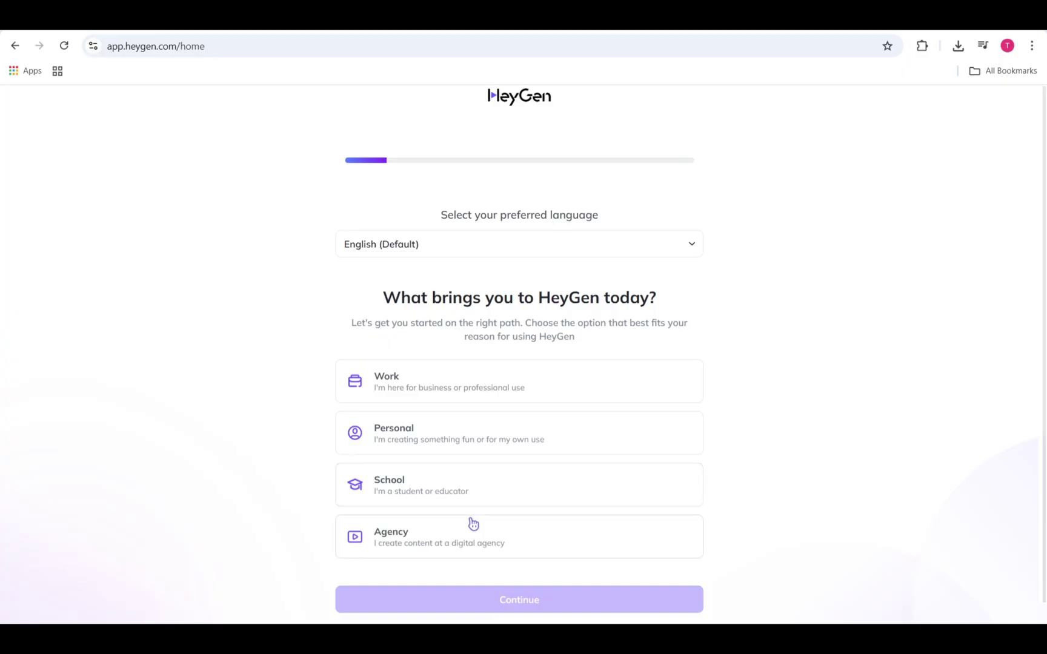
left_click(471, 440)
left_click(512, 600)
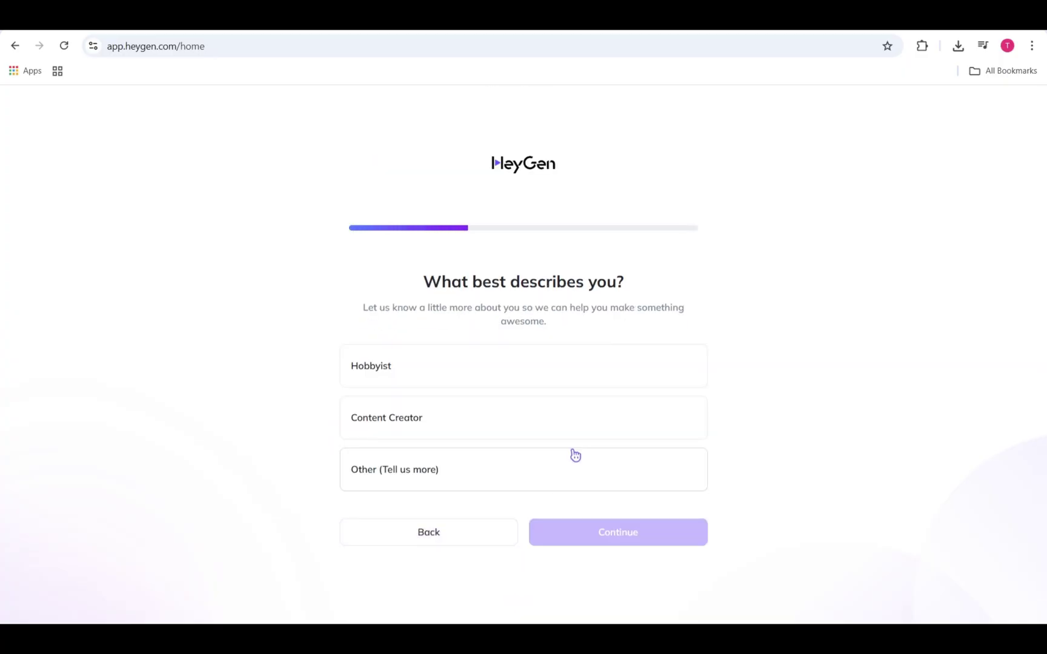
left_click(480, 430)
left_click(646, 549)
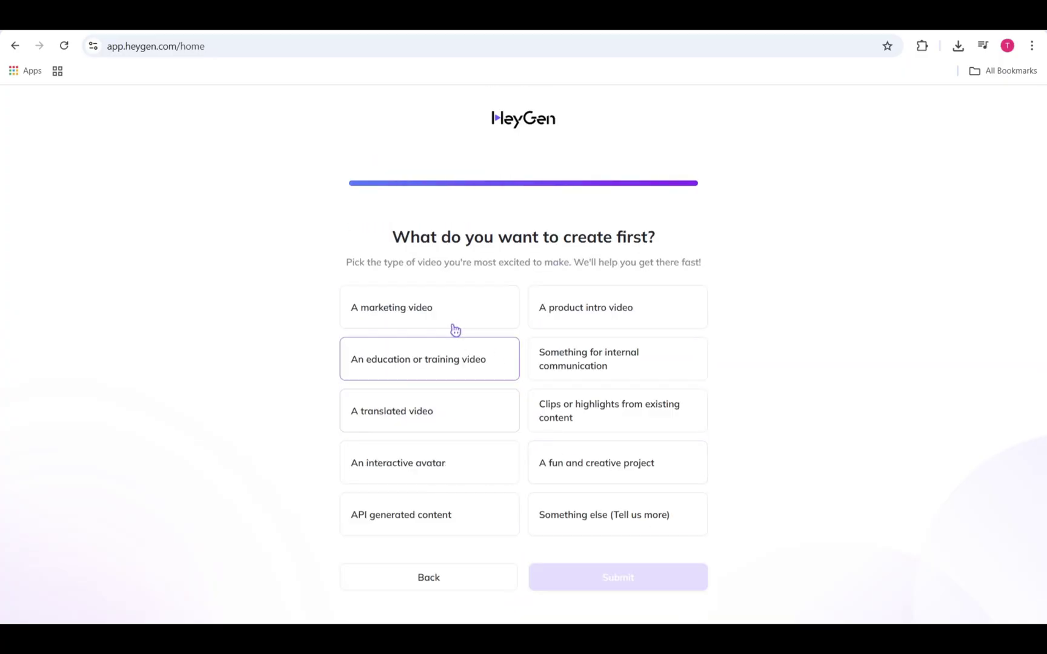
left_click(455, 321)
left_click(604, 581)
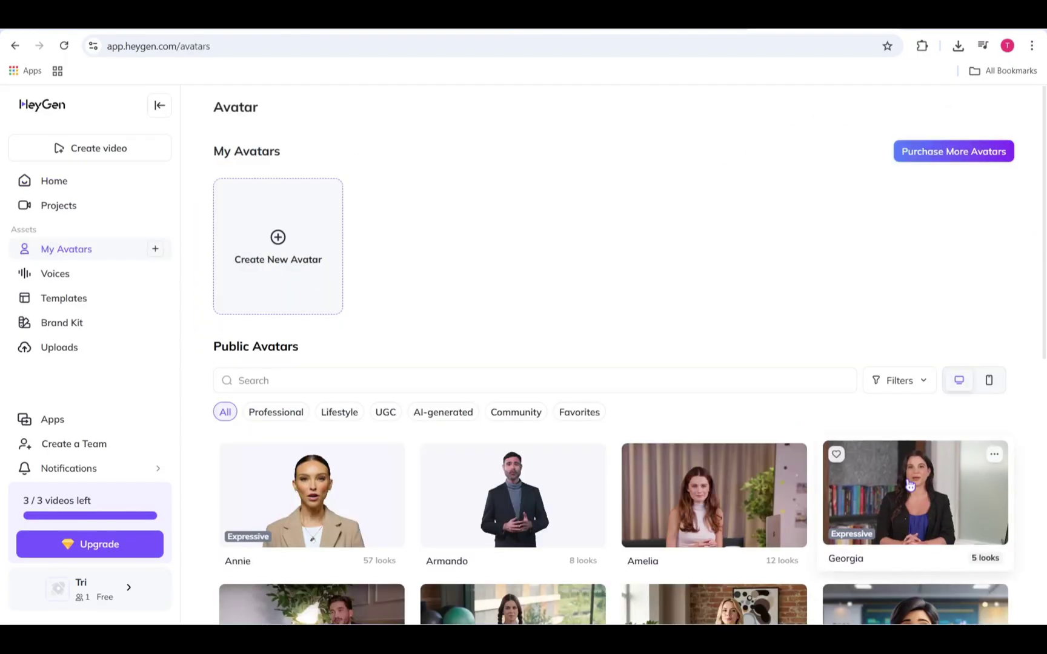
Step: Start a new video from the Learning Course Workshop Template
left_click(126, 156)
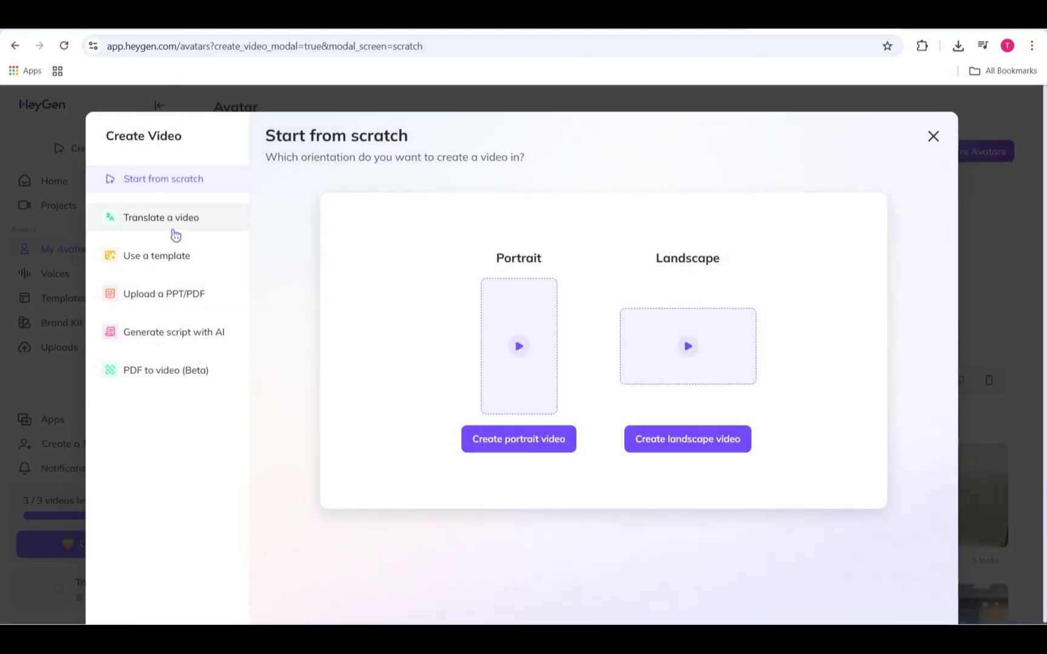
left_click(180, 258)
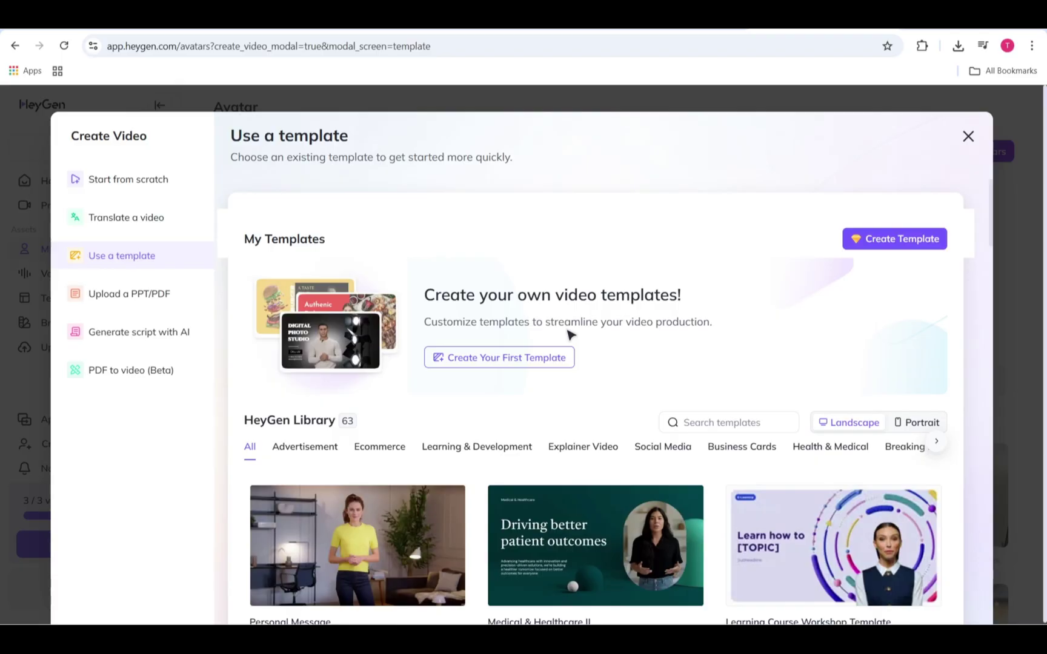
scroll(569, 335, "down", 5)
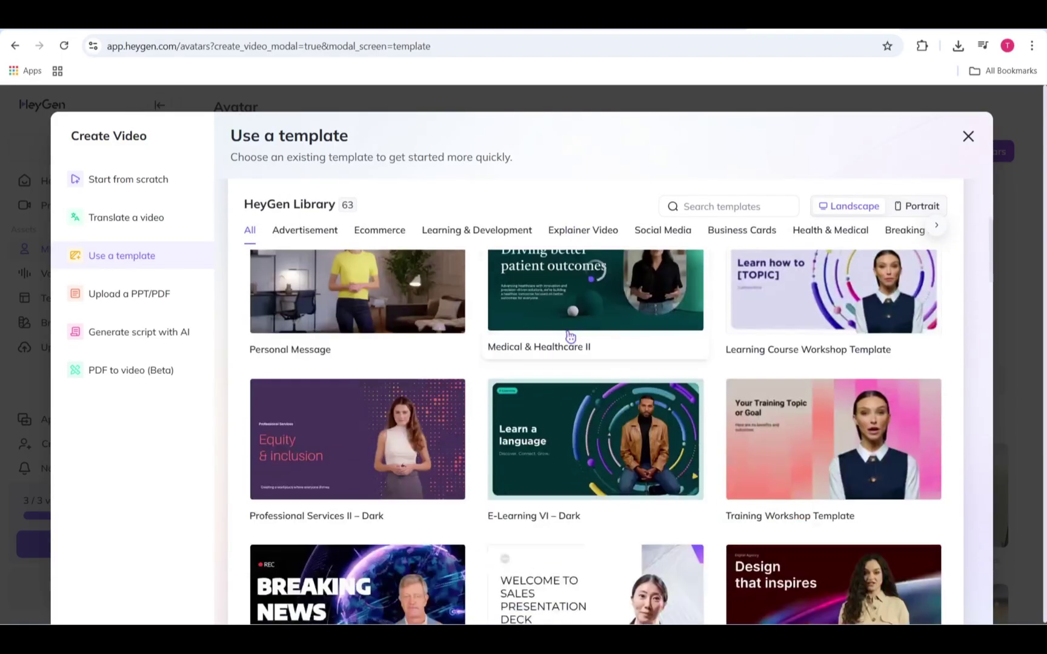
scroll(741, 367, "up", 1)
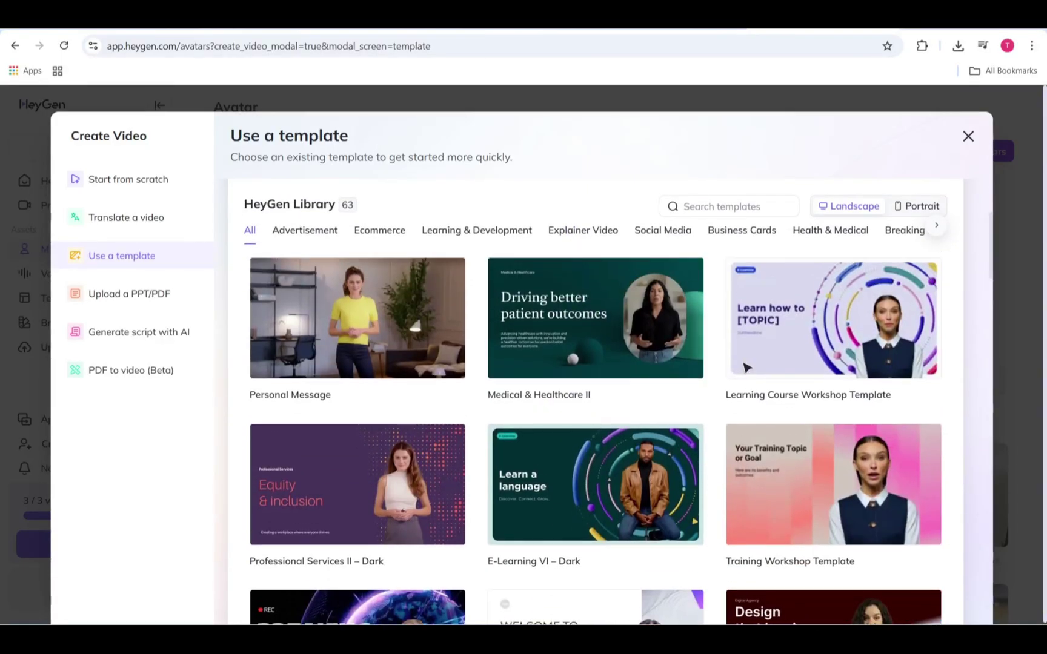
left_click(822, 365)
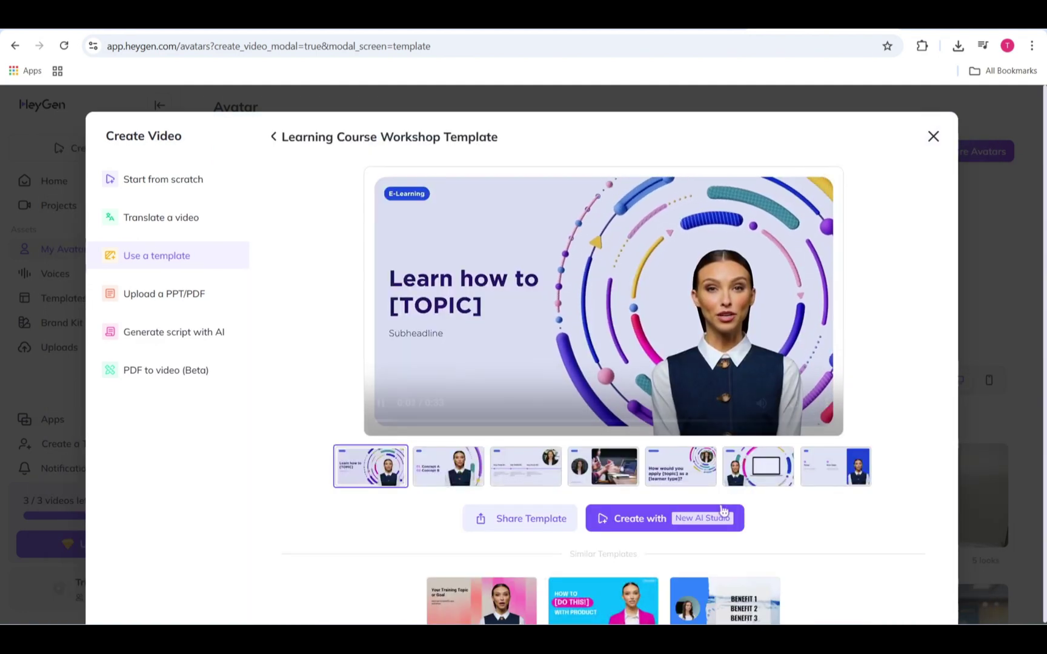
left_click(722, 516)
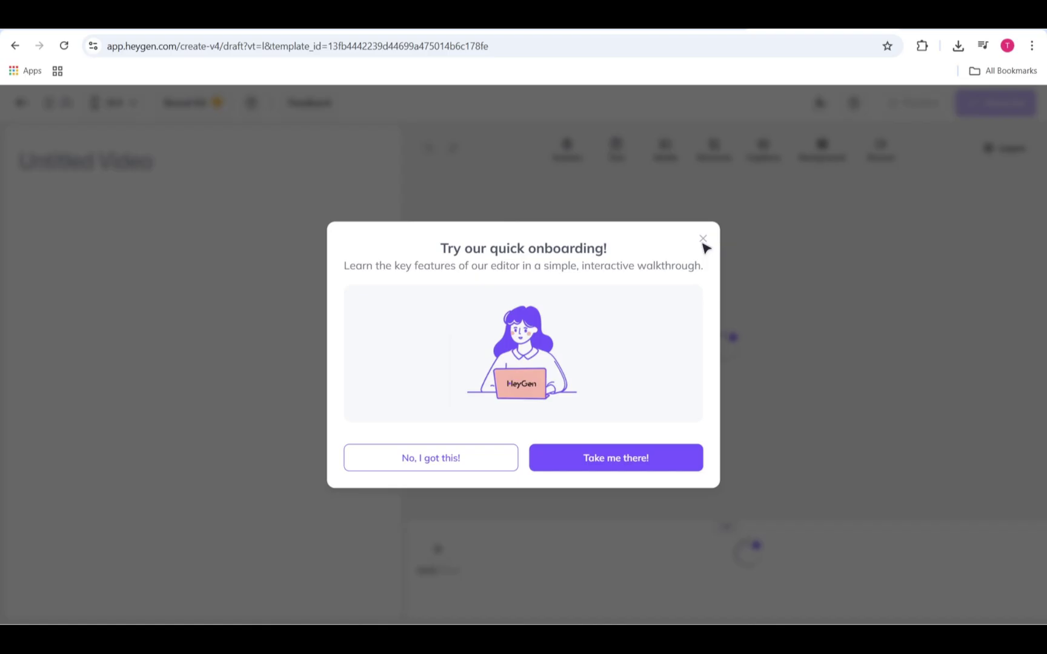
Step: Dismiss the onboarding offer and inspect scene 1's audio, pronunciation and voice settings
left_click(702, 241)
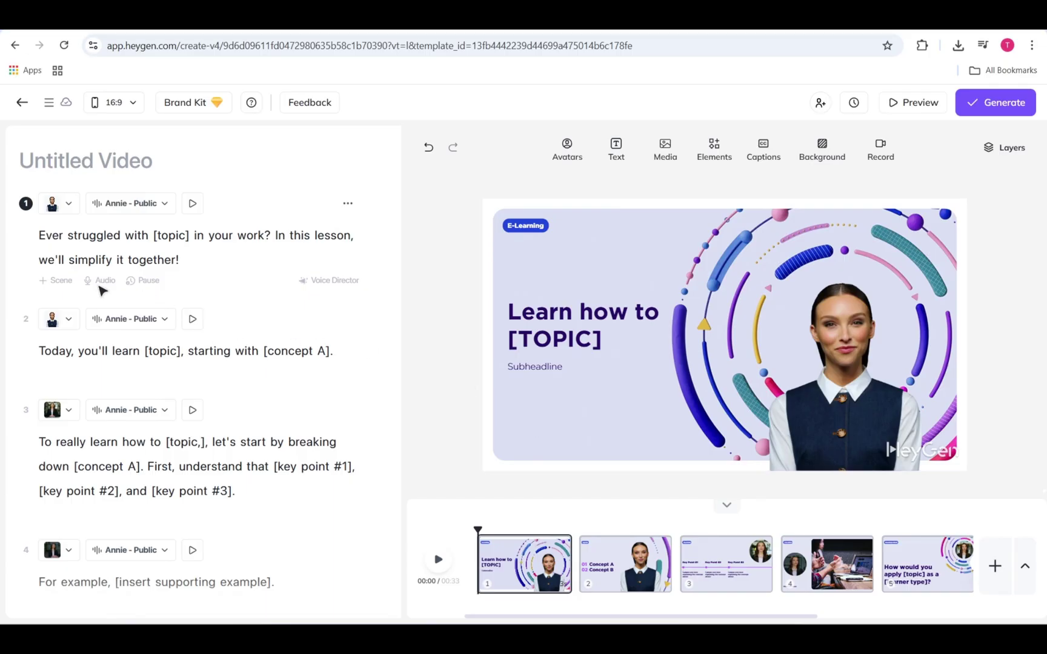
left_click(104, 281)
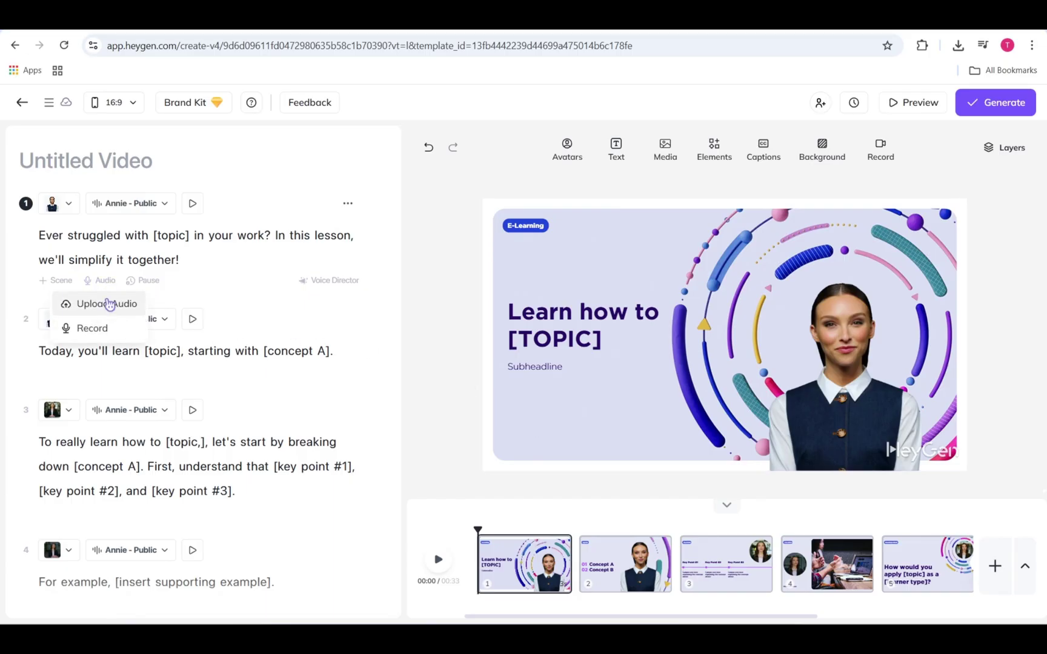
left_click(206, 280)
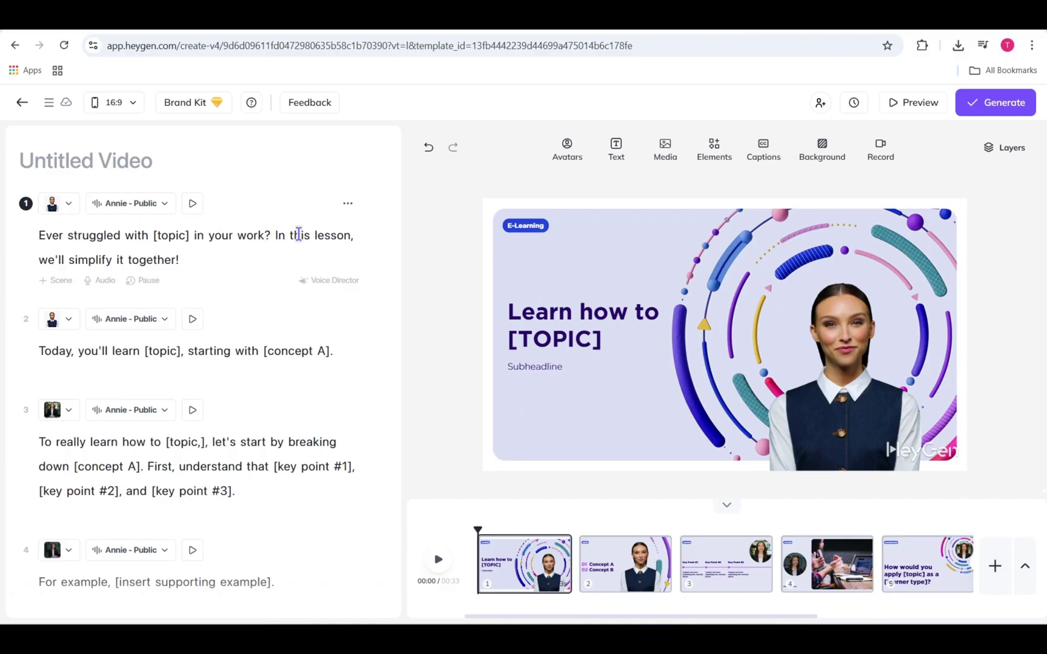
left_click_drag(299, 235, 269, 235)
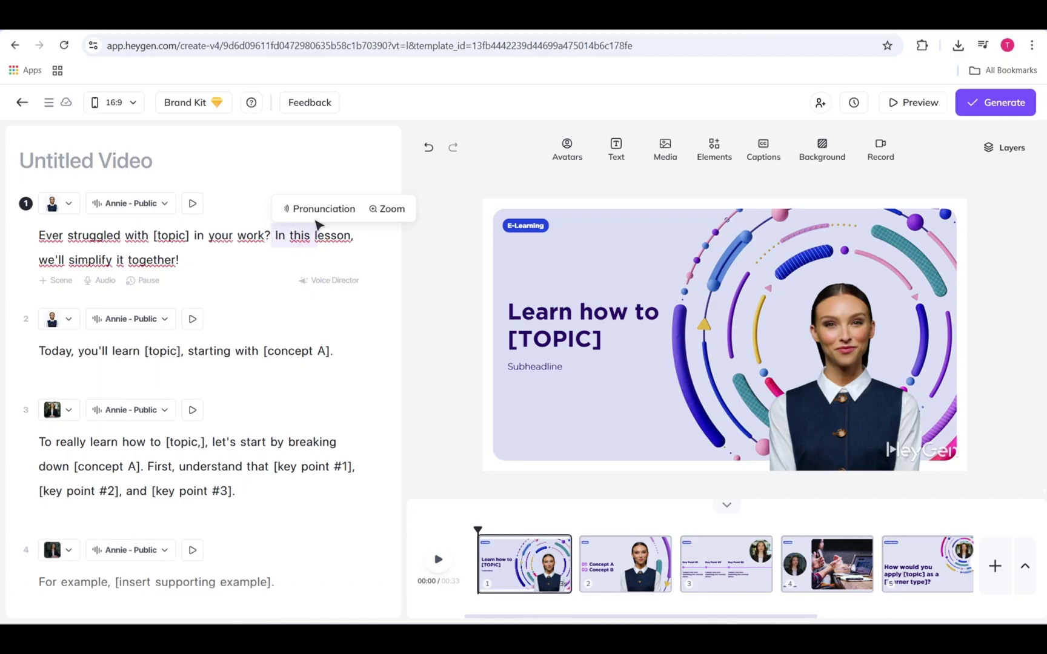
left_click(324, 252)
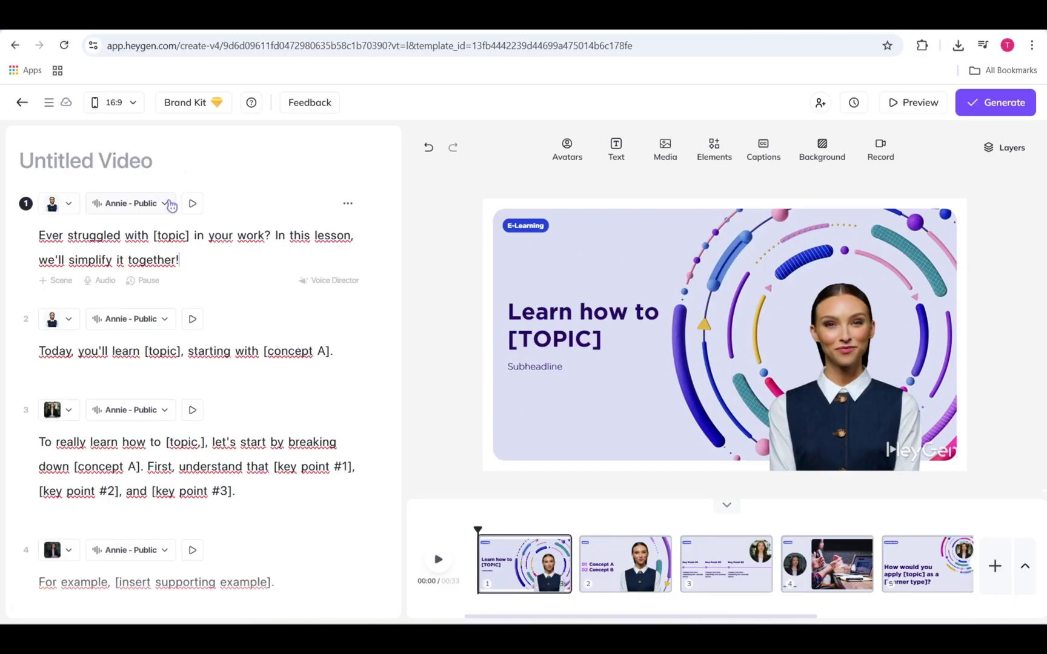
left_click(172, 206)
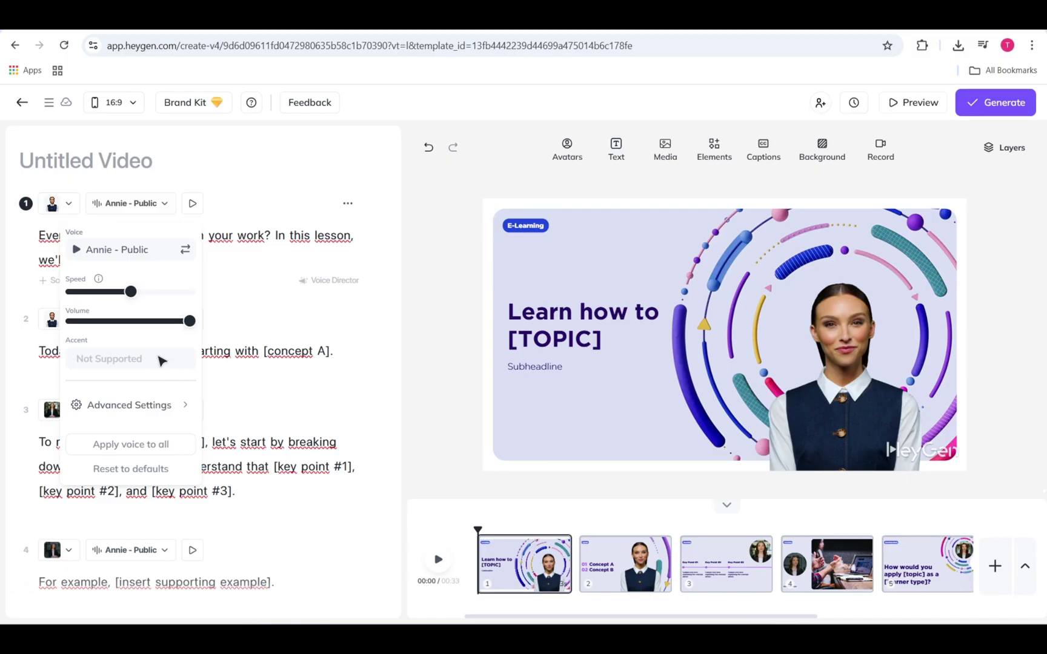
left_click(299, 294)
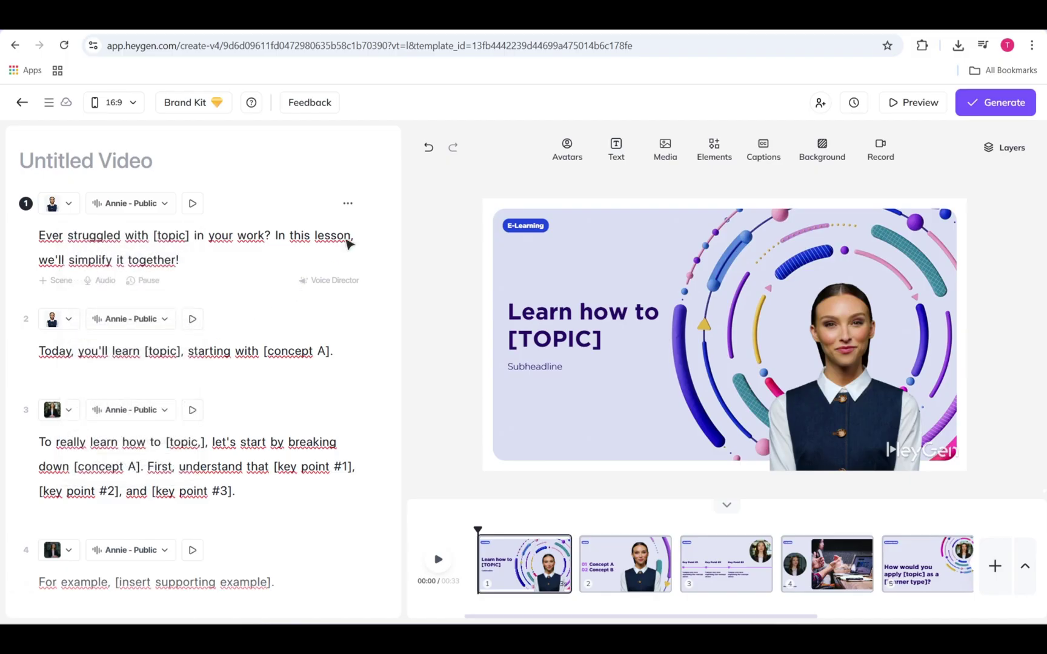
Step: Translate scene 1's script into French (Belgium) and apply it
left_click(354, 207)
left_click(350, 282)
type("g")
left_click(826, 418)
left_click(850, 458)
left_click(885, 457)
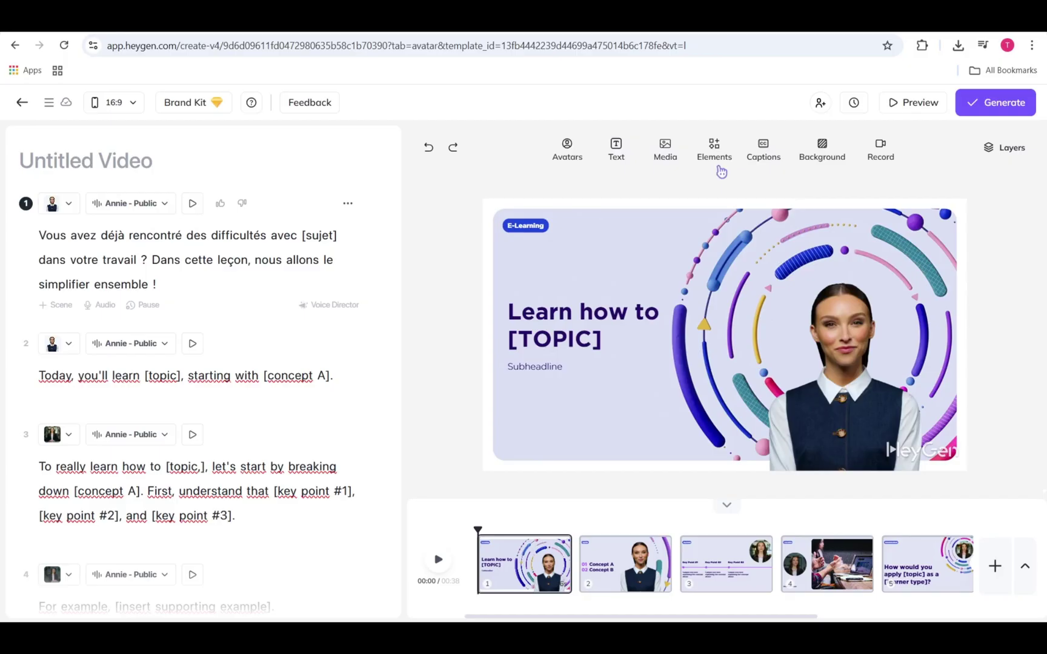
Step: Put Armando's Suit Front look in scene 1 and dismiss the upgrade prompt
left_click(580, 145)
scroll(627, 405, "down", 5)
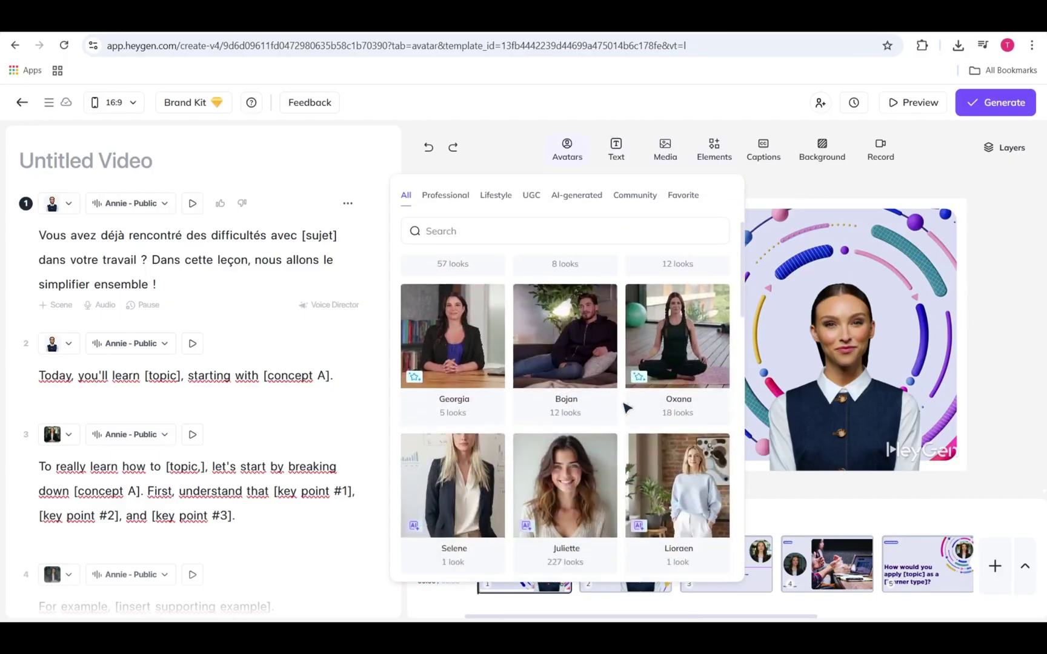
scroll(627, 406, "up", 6)
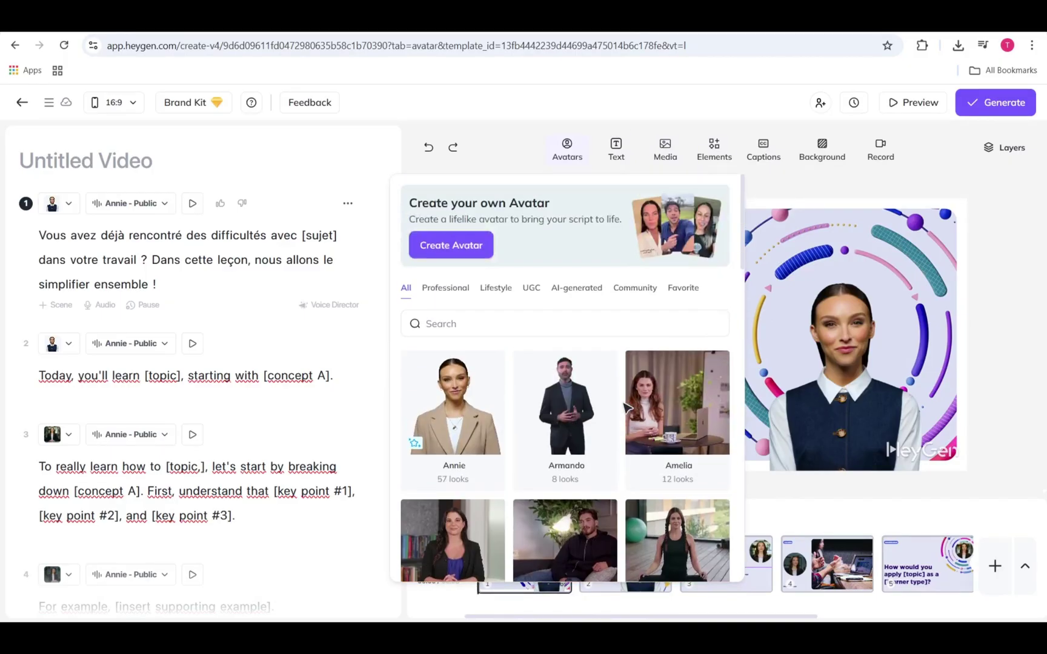
left_click(591, 422)
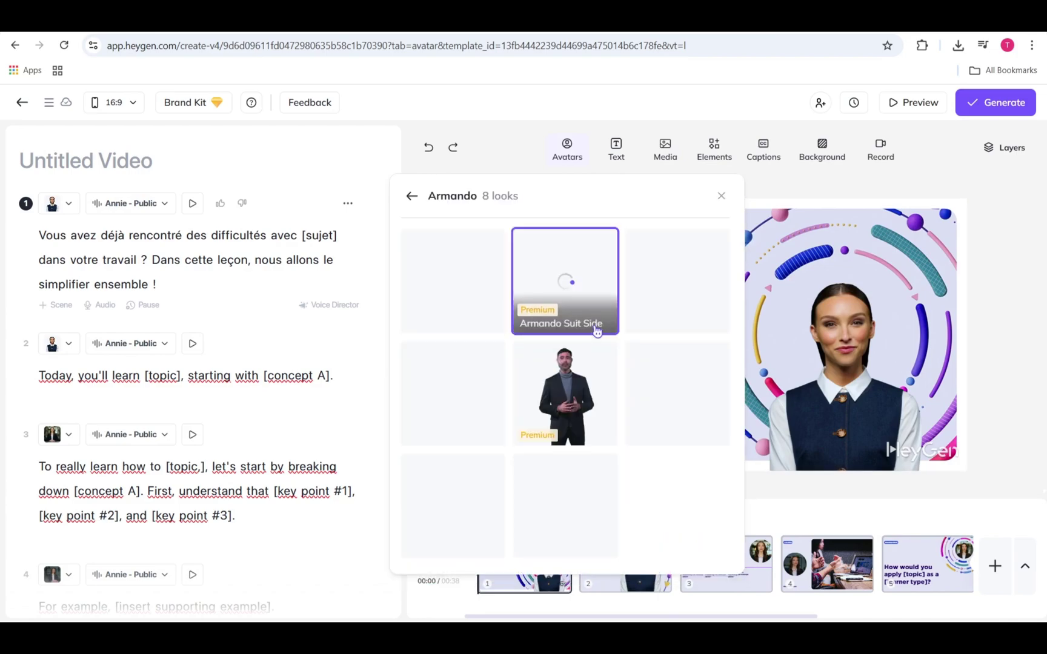
left_click(587, 373)
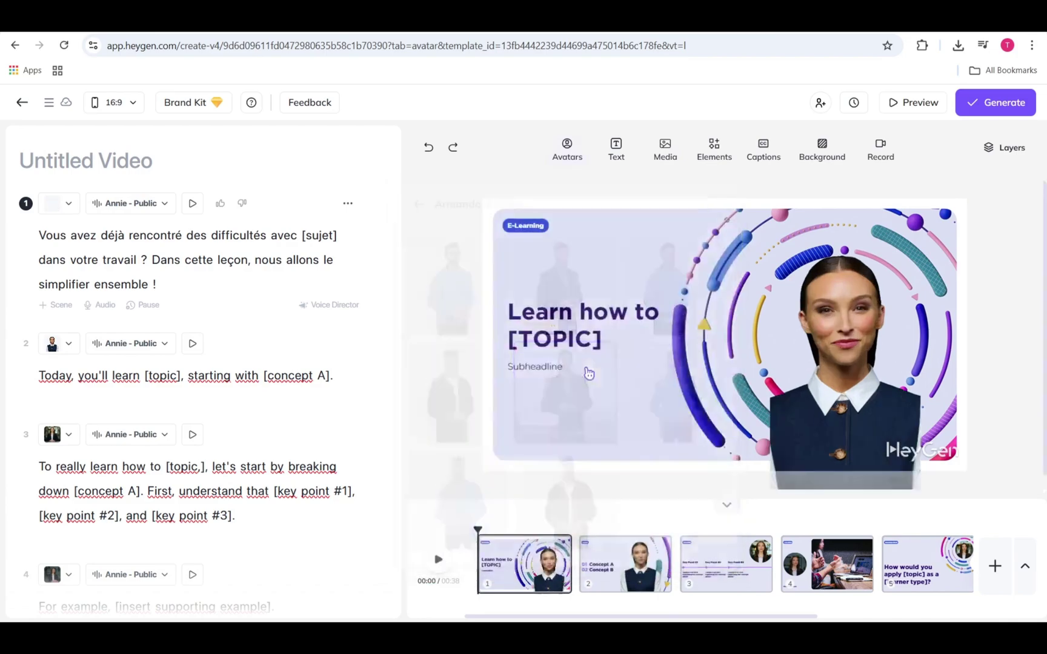
left_click(798, 178)
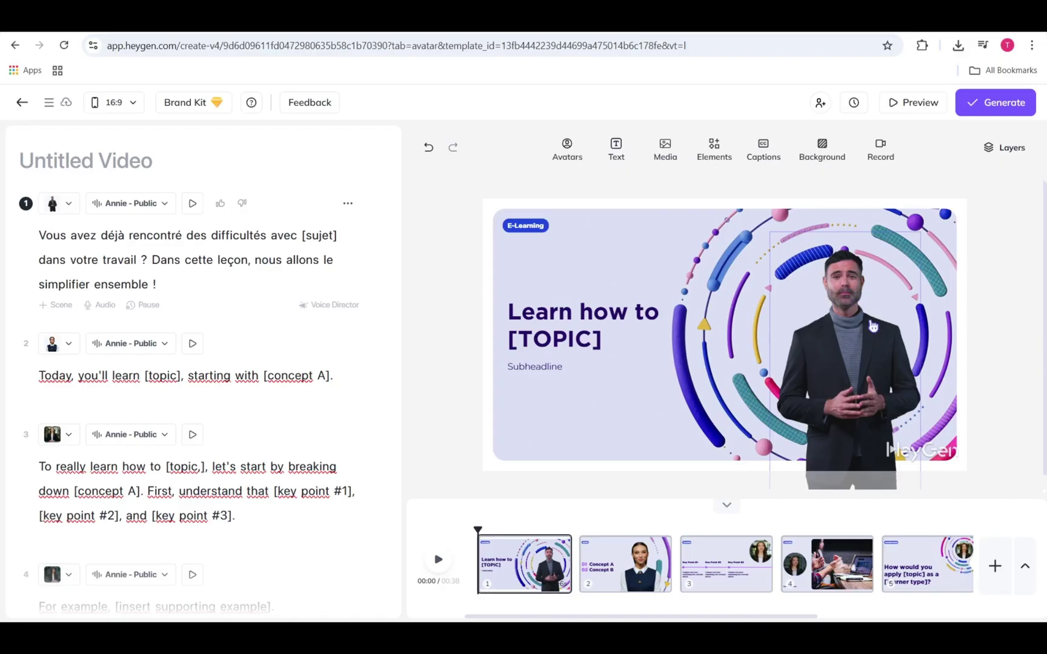
Step: Reframe the presenter as a close-up, then in a circle frame
left_click(844, 336)
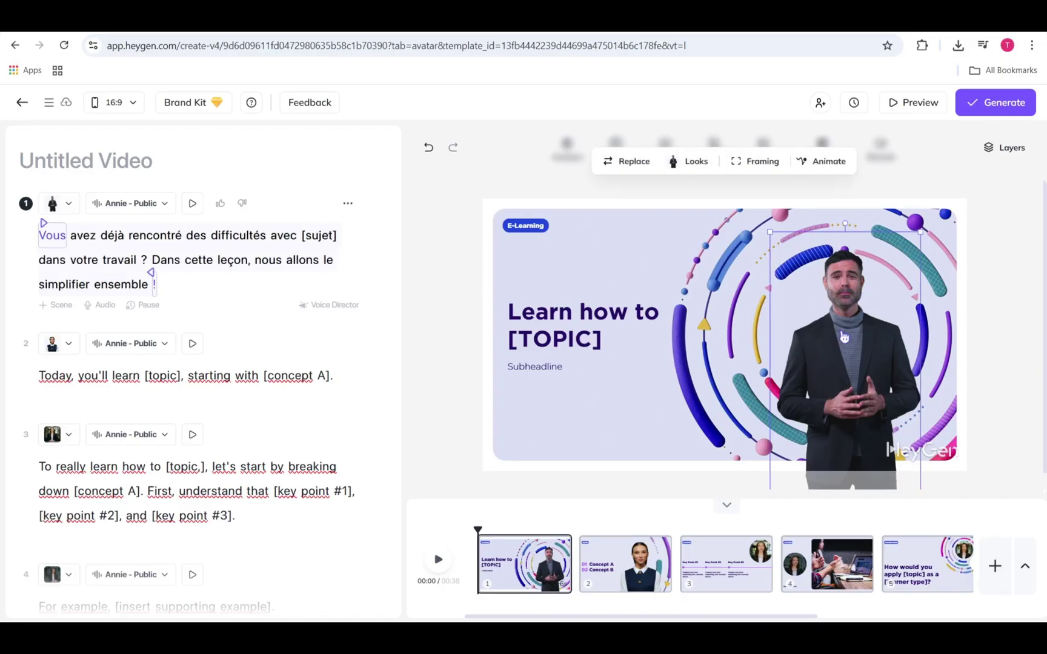
left_click(684, 161)
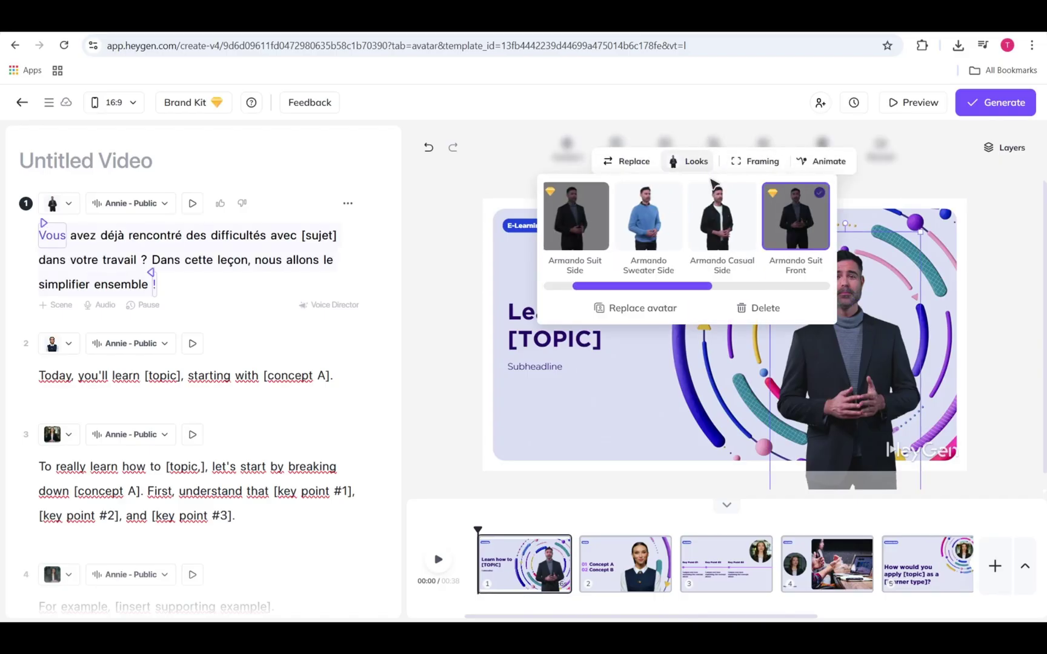
left_click(748, 161)
left_click(756, 195)
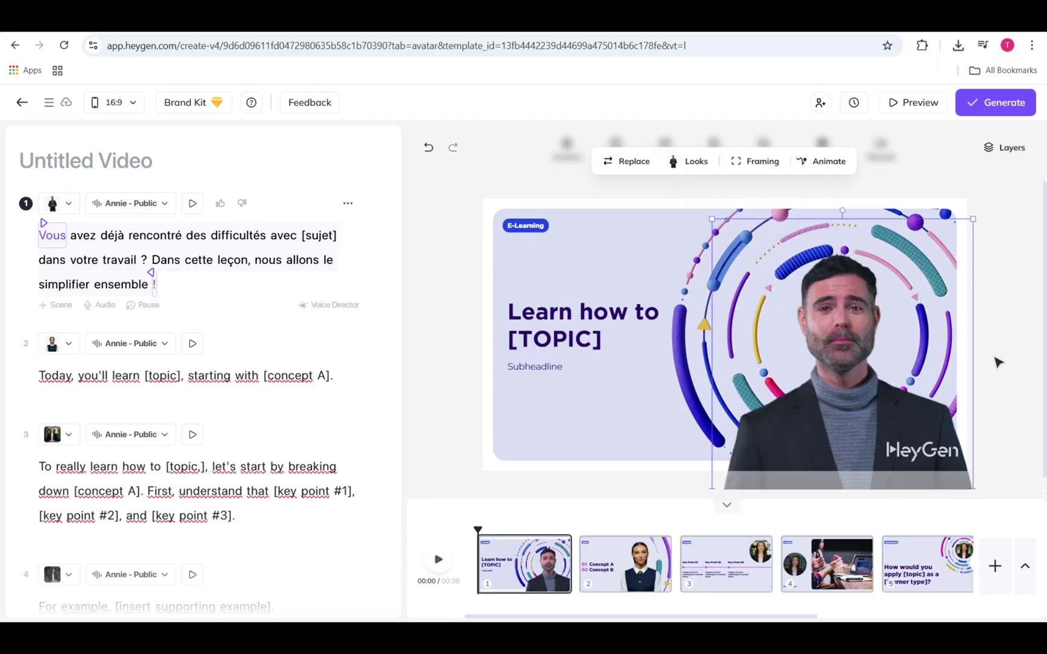
left_click(1019, 355)
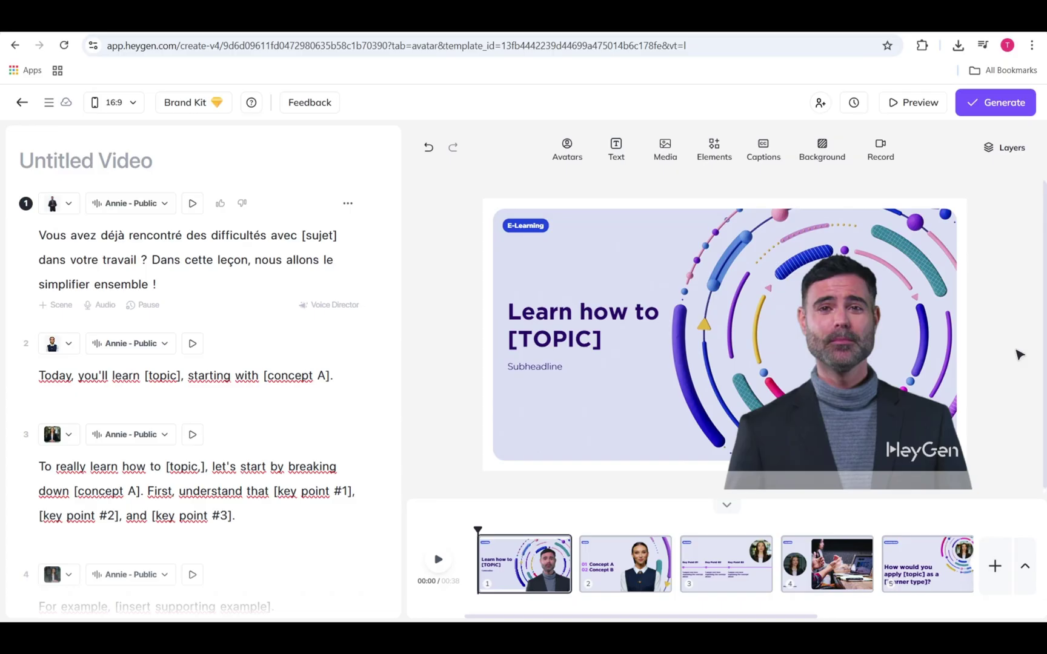
left_click(870, 304)
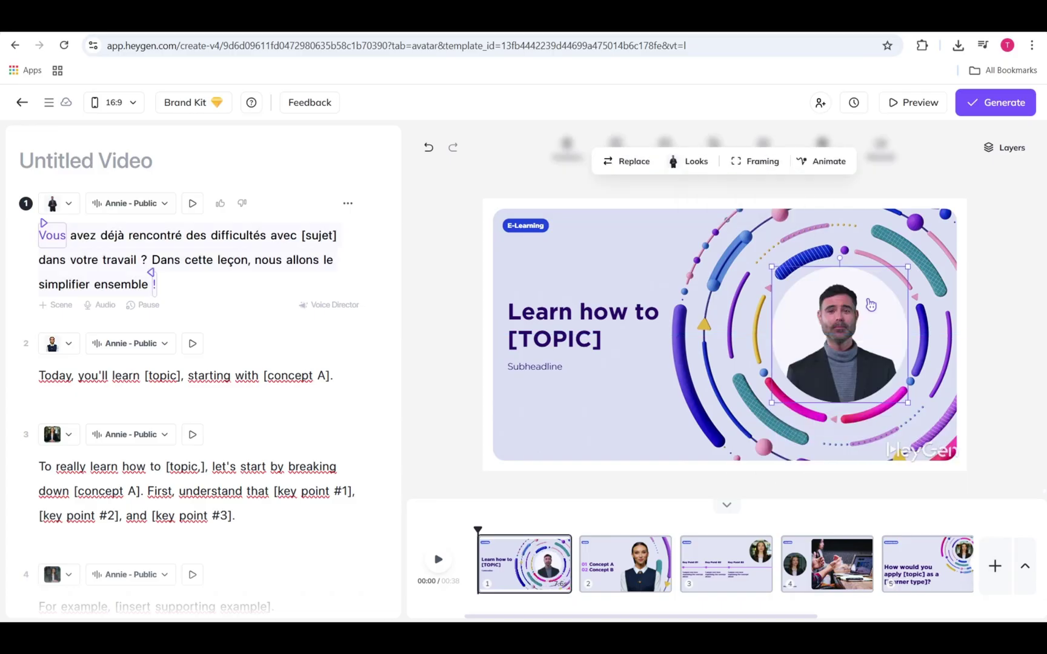
left_click(1014, 300)
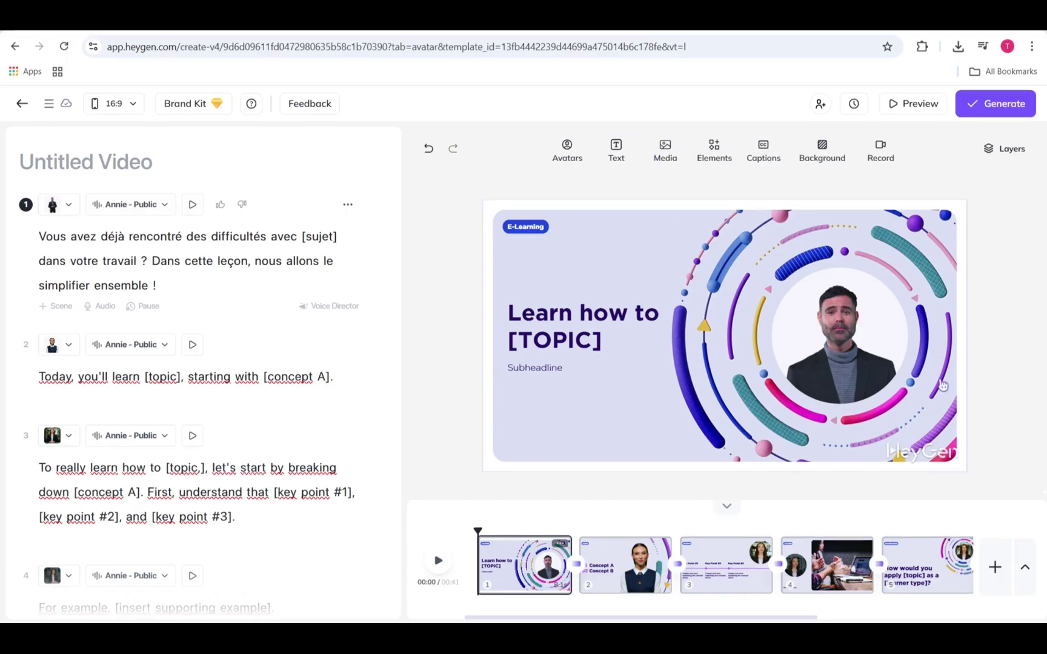
left_click(670, 161)
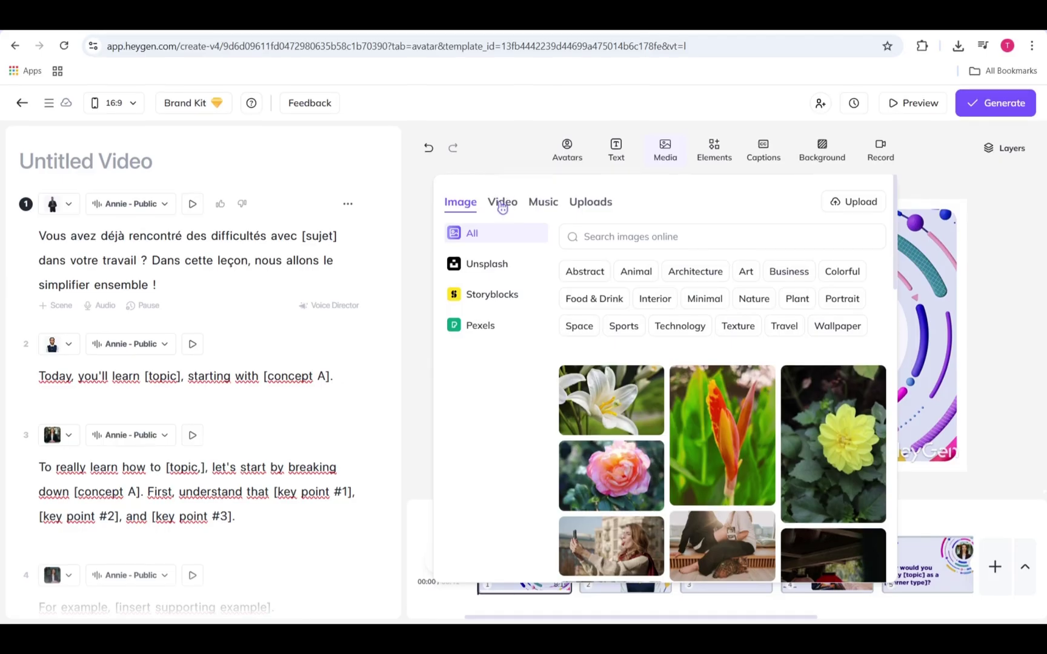
left_click(503, 208)
left_click(541, 209)
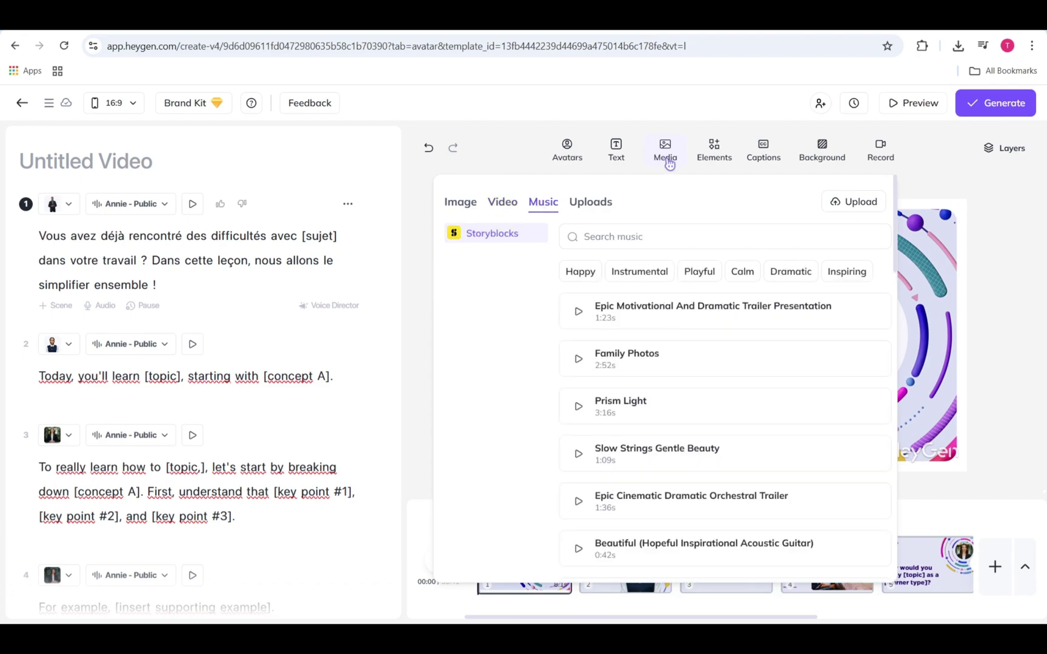
left_click(666, 152)
left_click(714, 150)
left_click(563, 203)
left_click(621, 203)
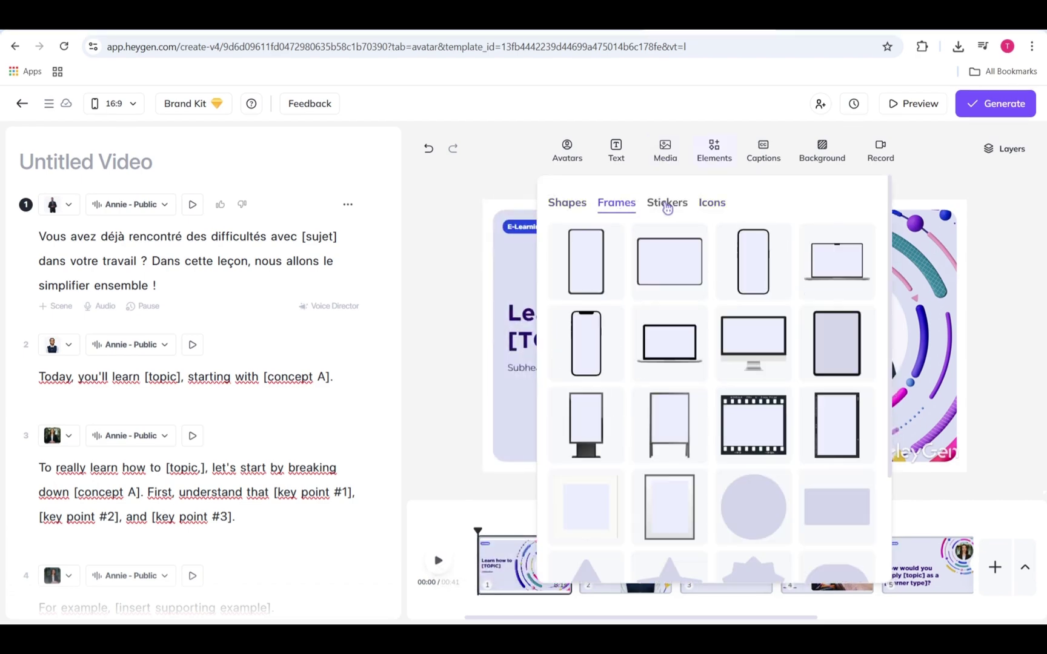
left_click(667, 204)
left_click(713, 204)
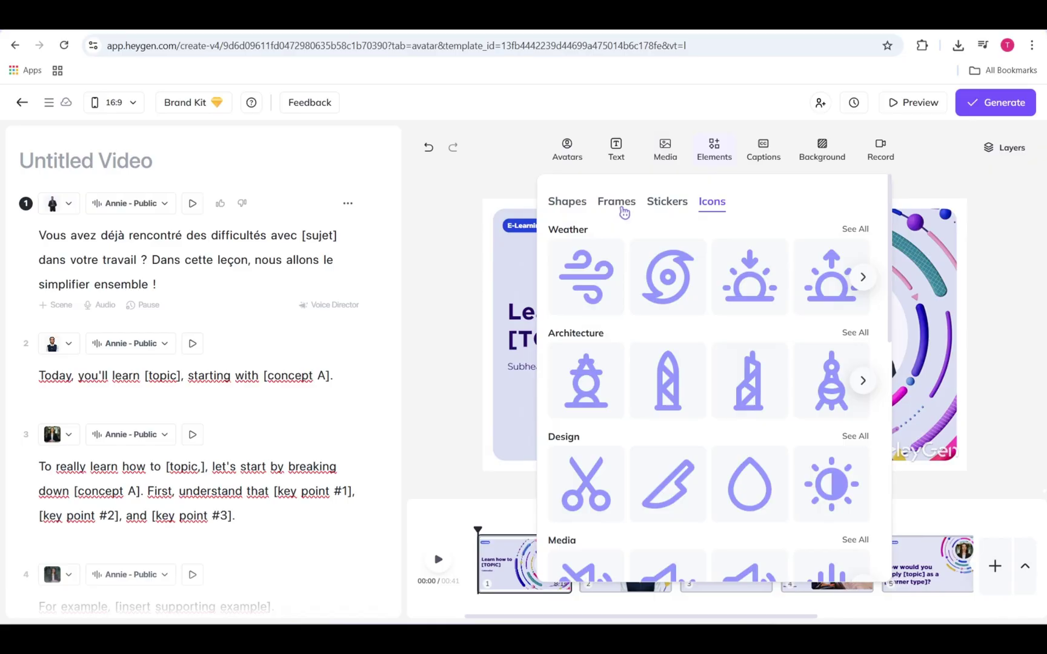
left_click(616, 150)
left_click_drag(711, 360, 569, 419)
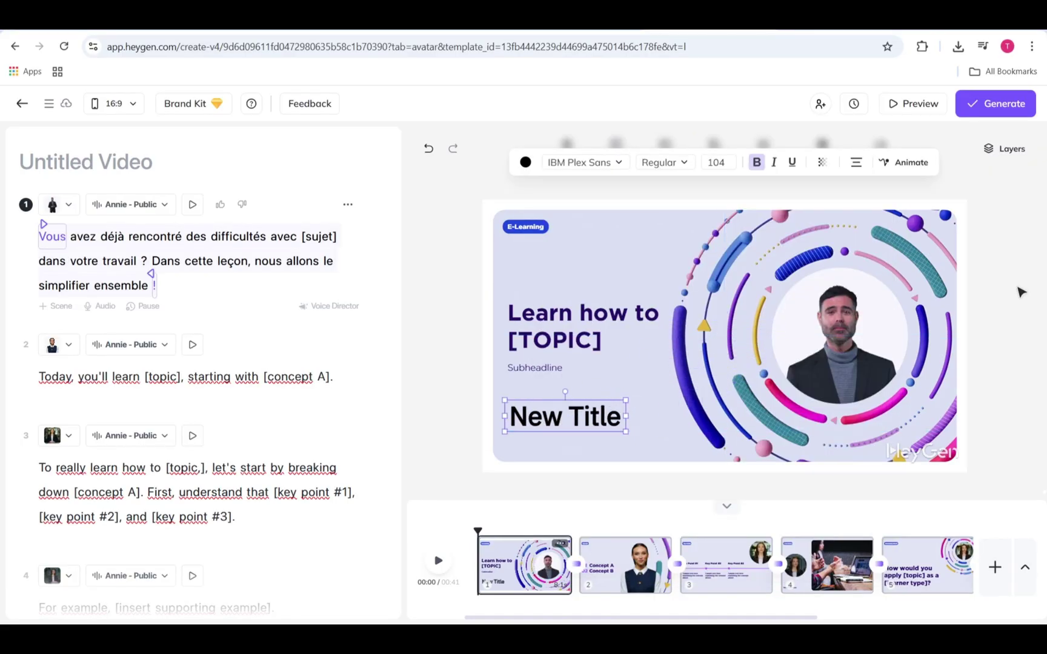
left_click(1031, 306)
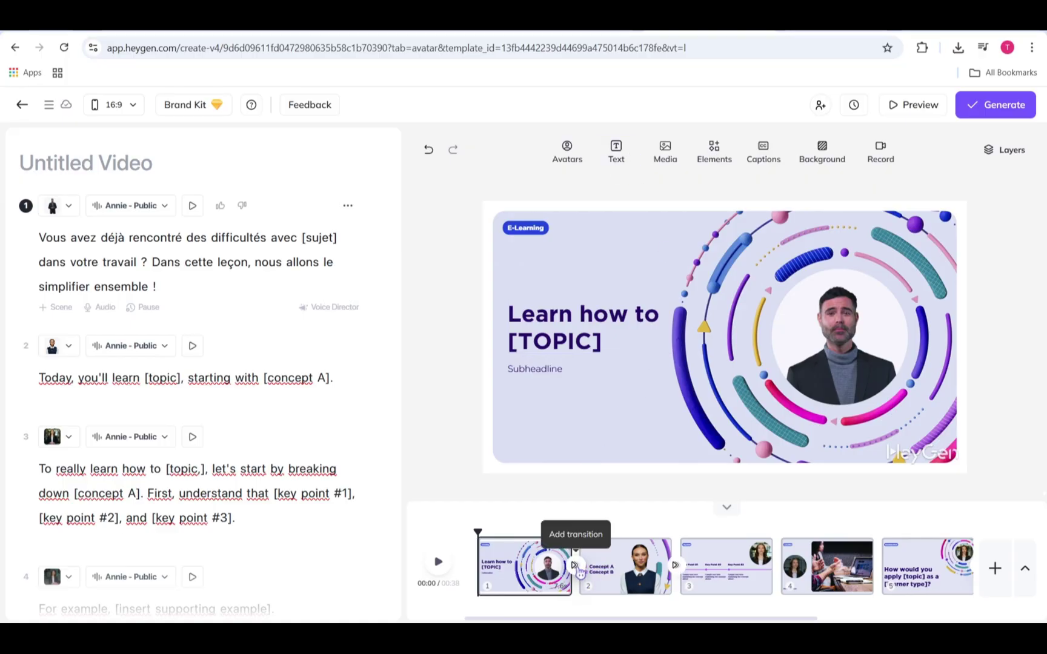
Step: Add a fade transition between scenes 1 and 2 and apply it to all scenes
left_click(577, 568)
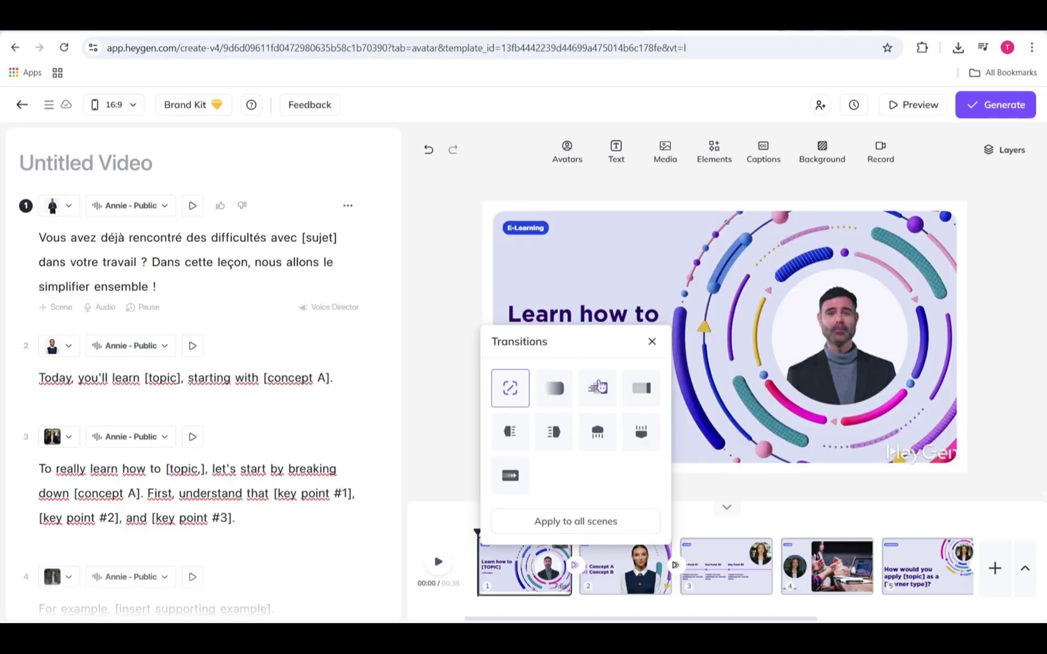
left_click(554, 387)
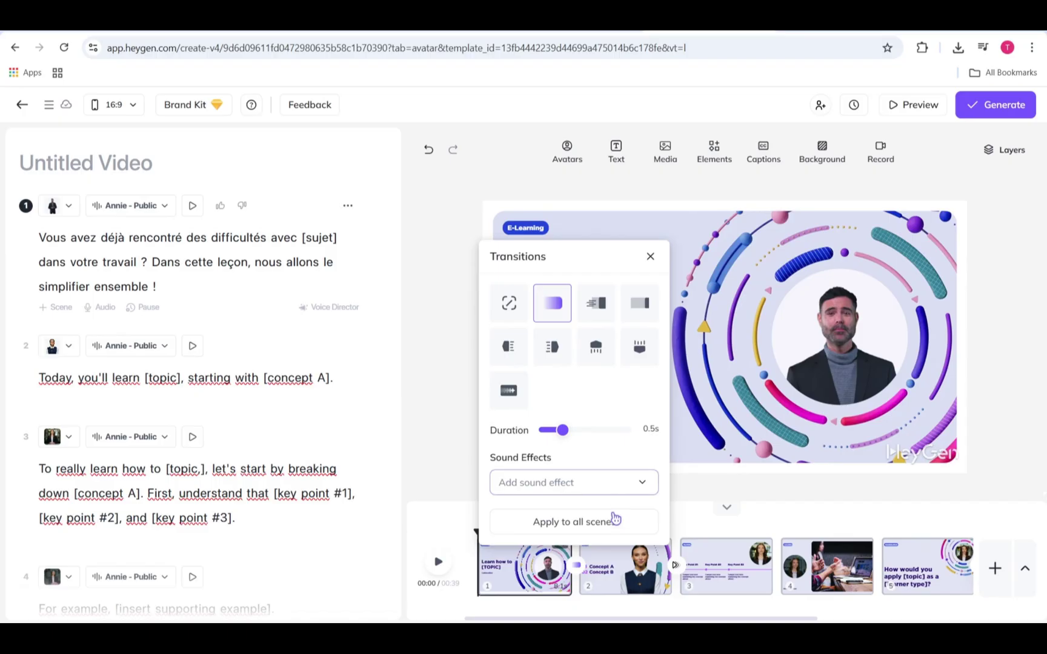
left_click(615, 524)
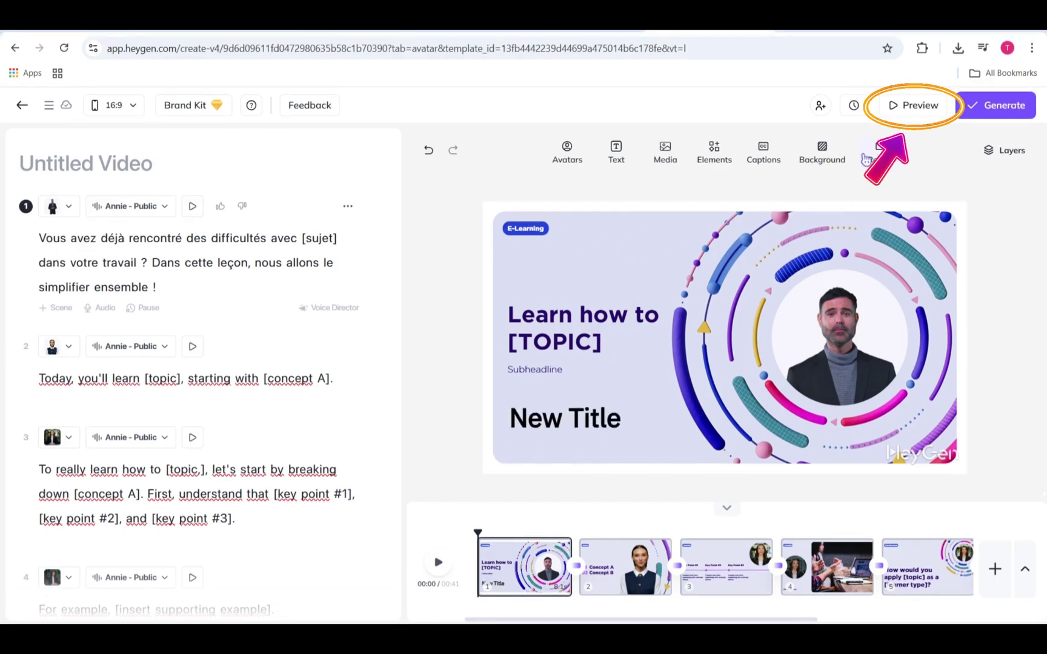
Step: Play a draft preview of the video, then close it
left_click(910, 106)
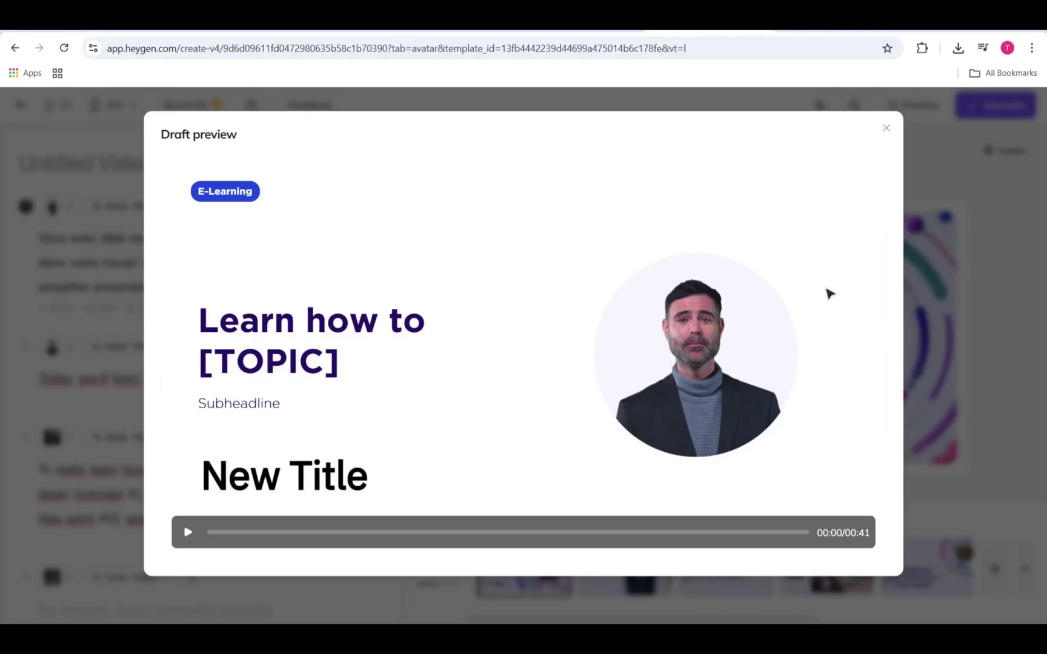
left_click(189, 533)
left_click(885, 128)
Step: Check the Generate dialog's resolution options, keeping 720p
left_click(996, 114)
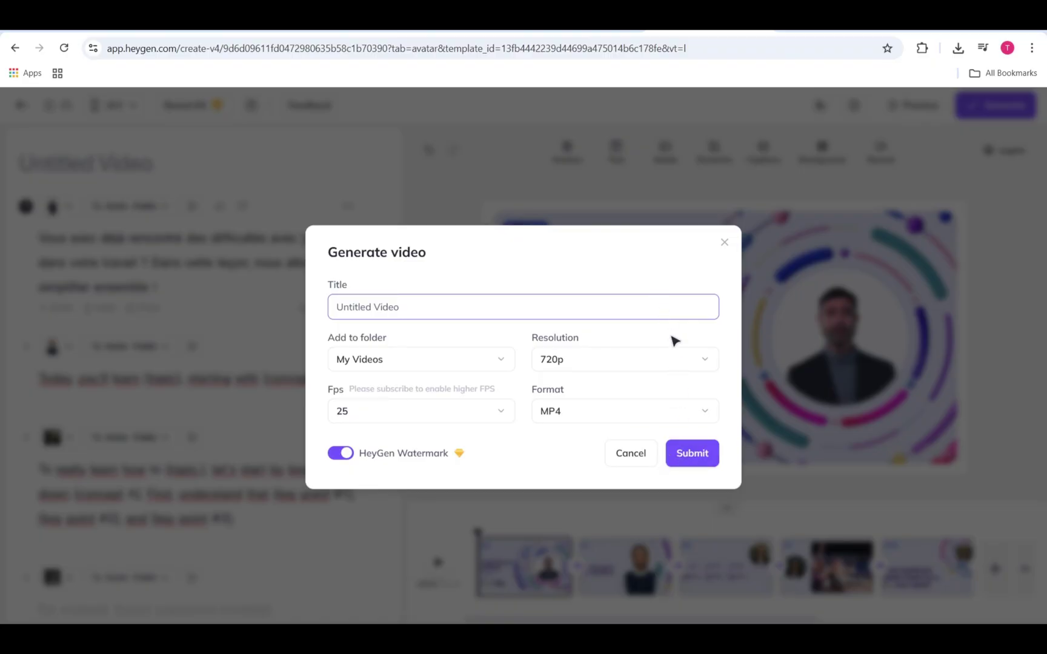
left_click(674, 360)
left_click(676, 358)
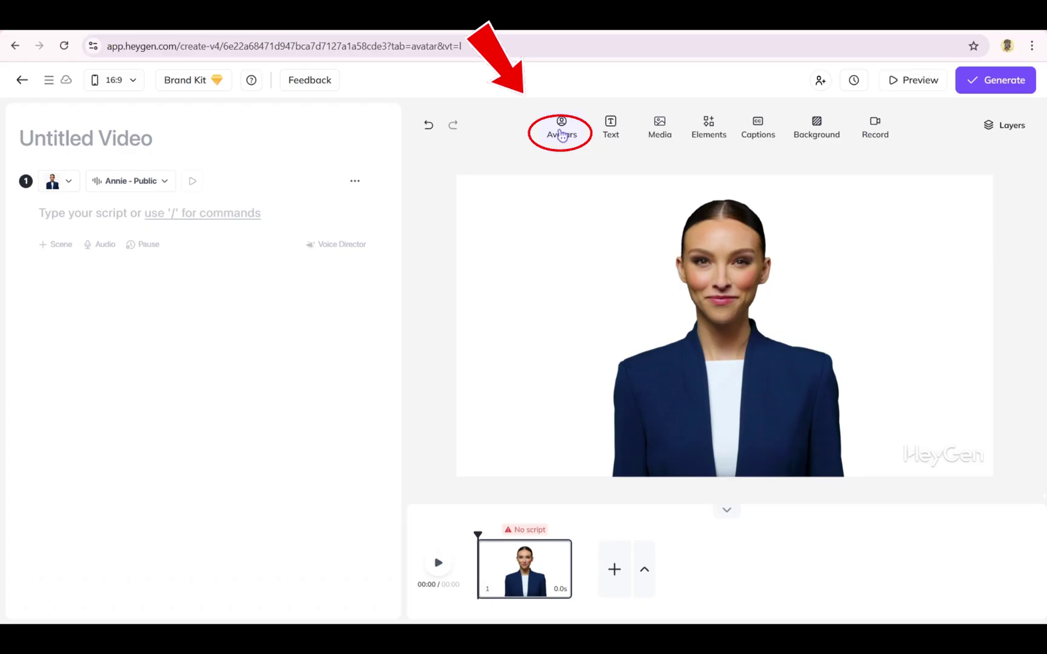
left_click(561, 134)
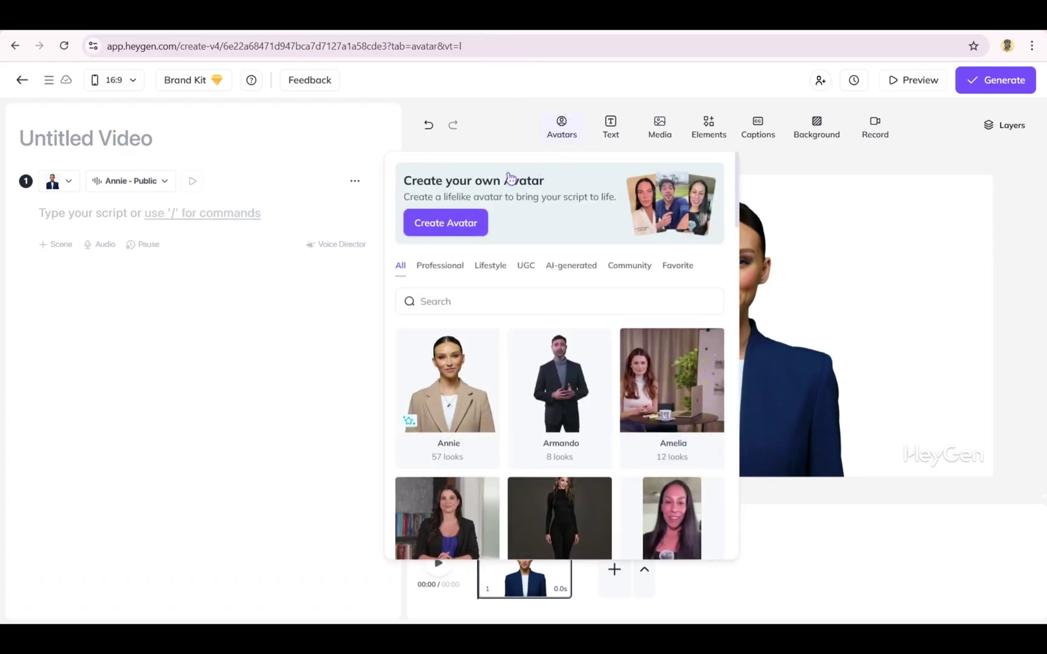
scroll(519, 385, "down", 3)
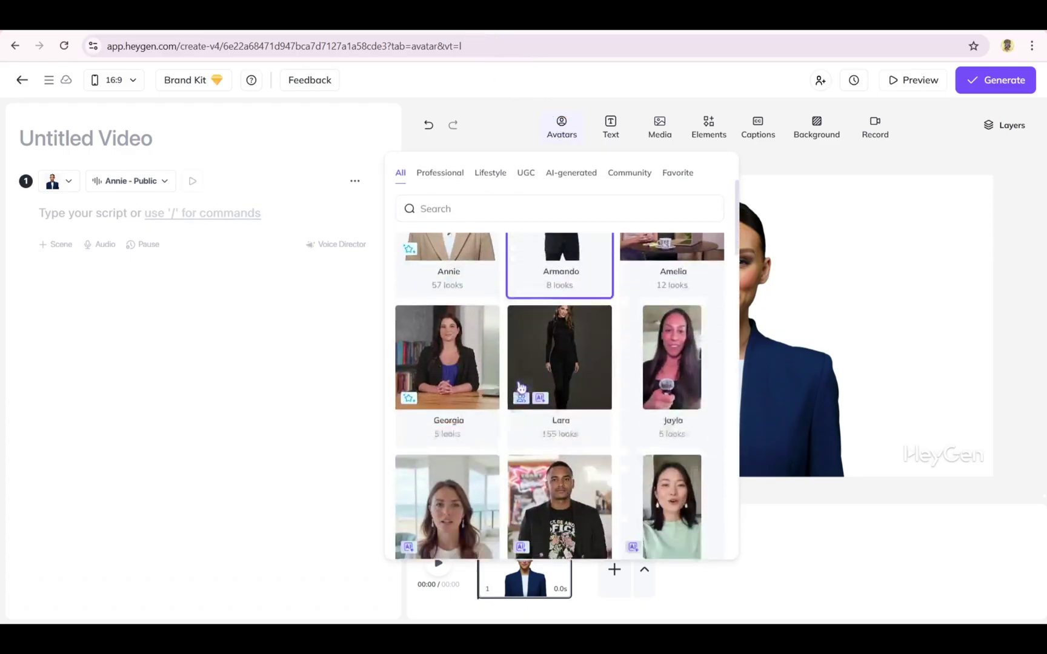
scroll(520, 385, "down", 2)
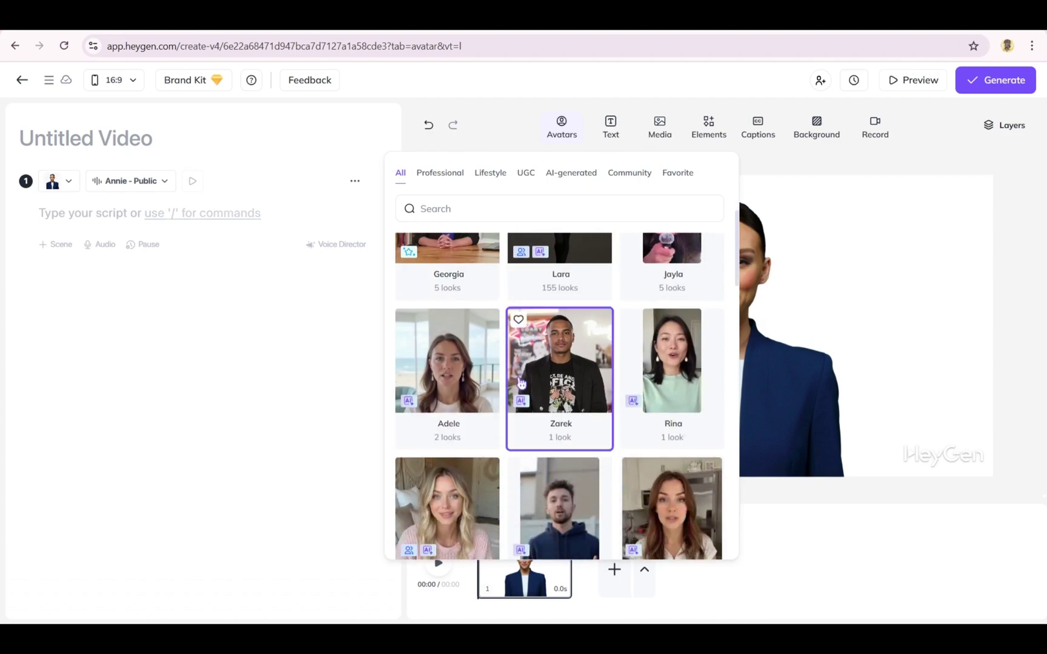
scroll(520, 383, "down", 2)
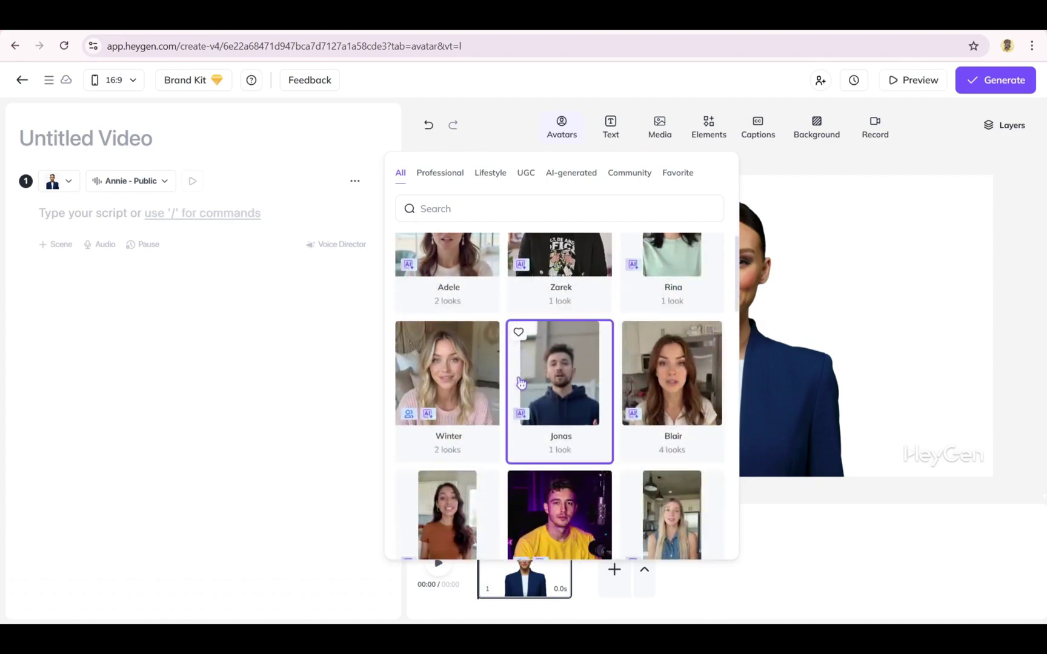
scroll(520, 382, "down", 1)
scroll(519, 383, "up", 4)
scroll(519, 383, "up", 4)
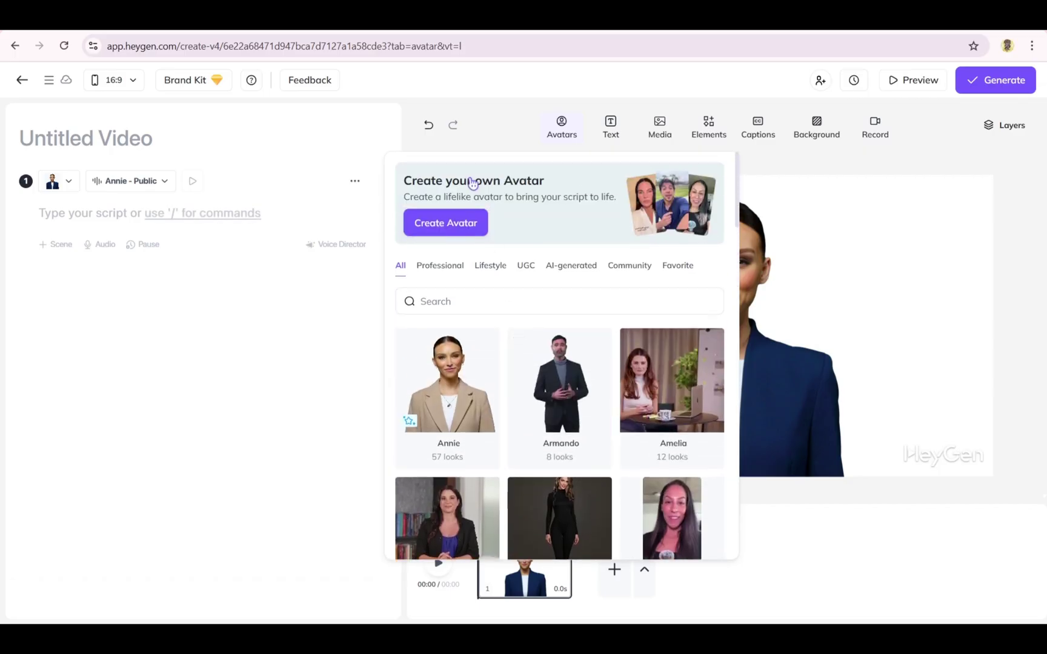
left_click(458, 225)
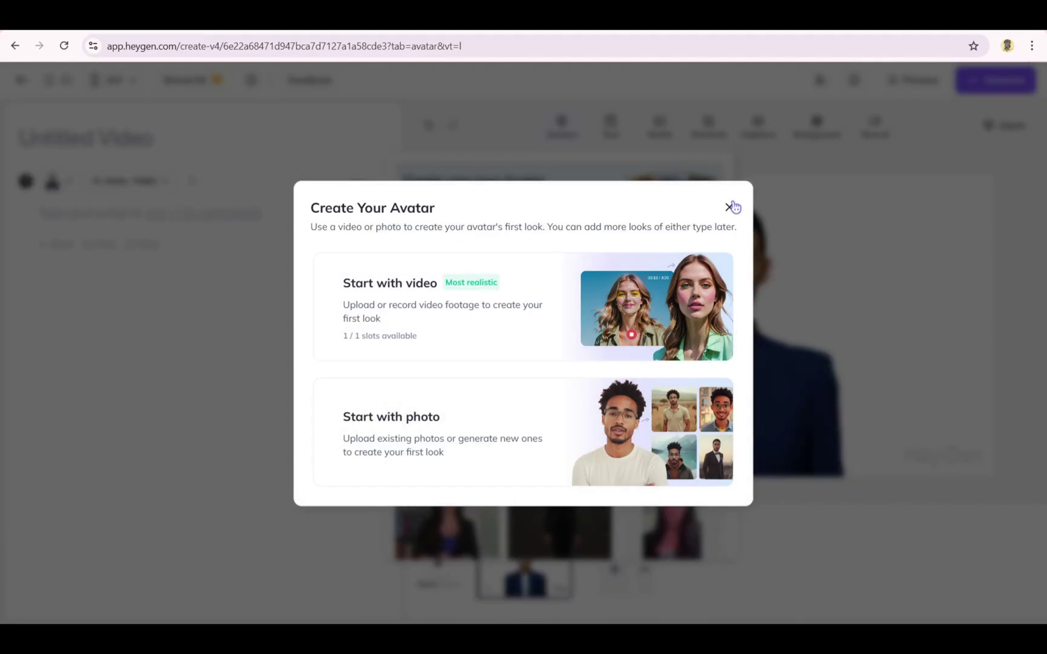
left_click(734, 207)
scroll(553, 363, "down", 3)
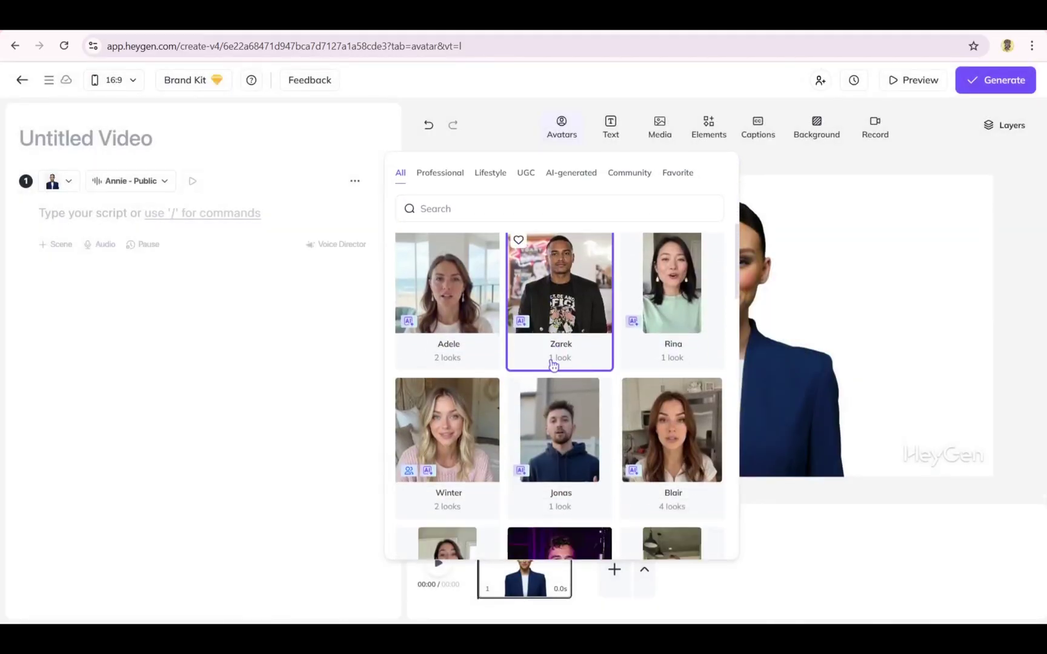
scroll(552, 363, "down", 5)
scroll(553, 363, "down", 4)
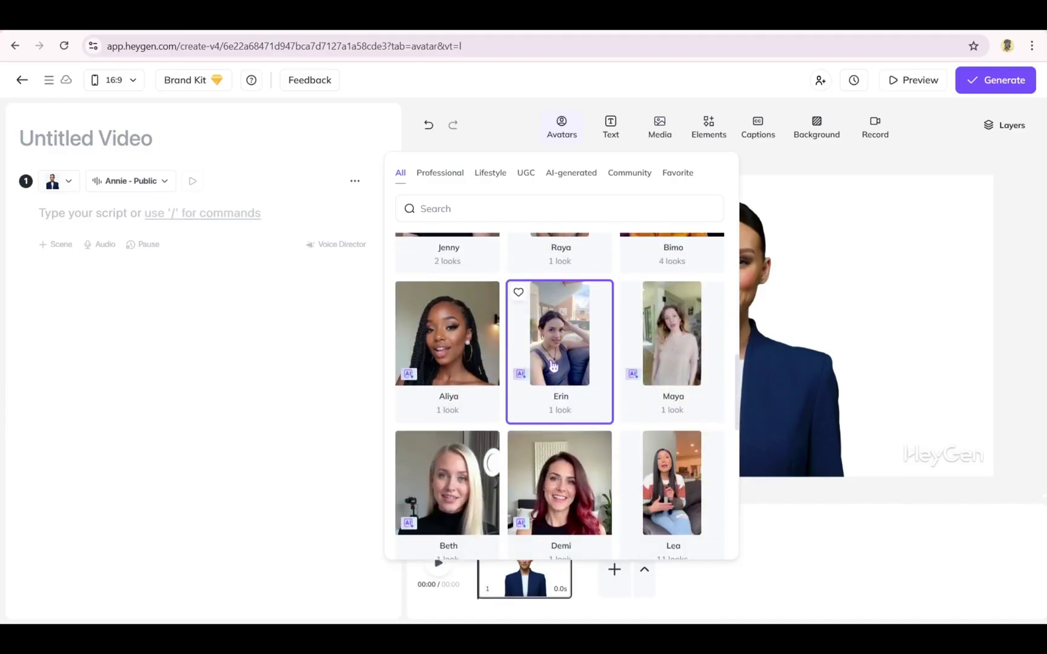
scroll(553, 365, "down", 4)
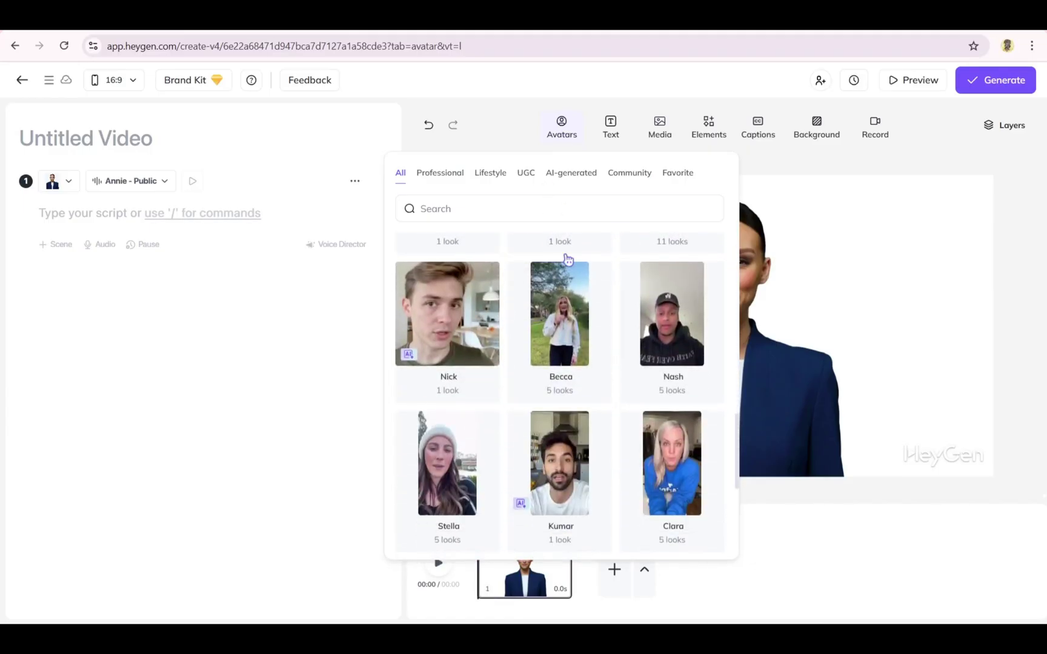
left_click(561, 134)
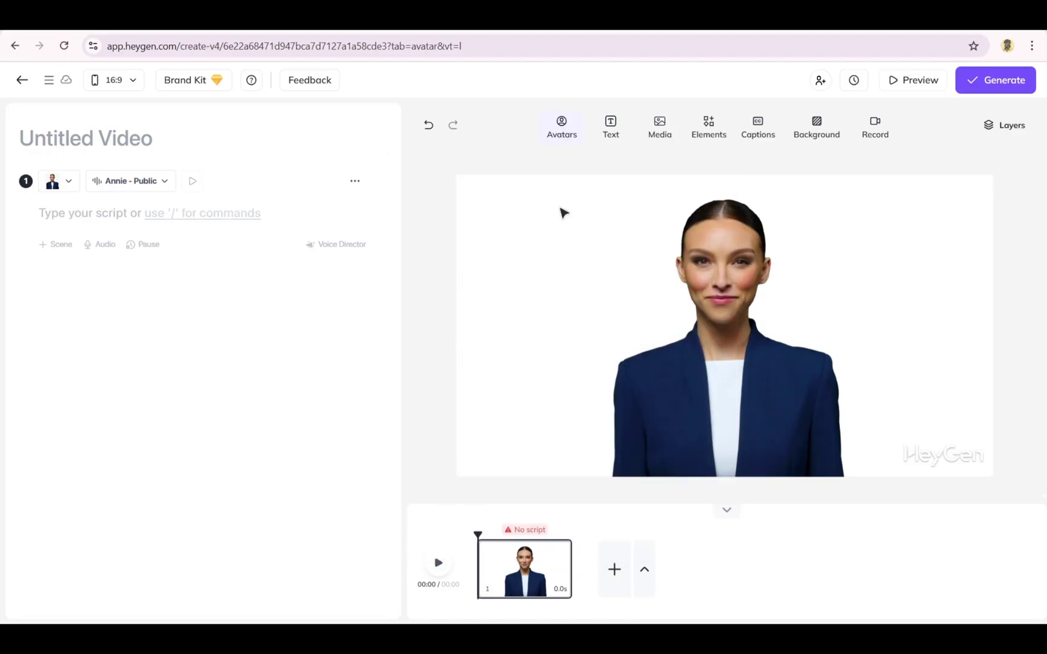
left_click(616, 351)
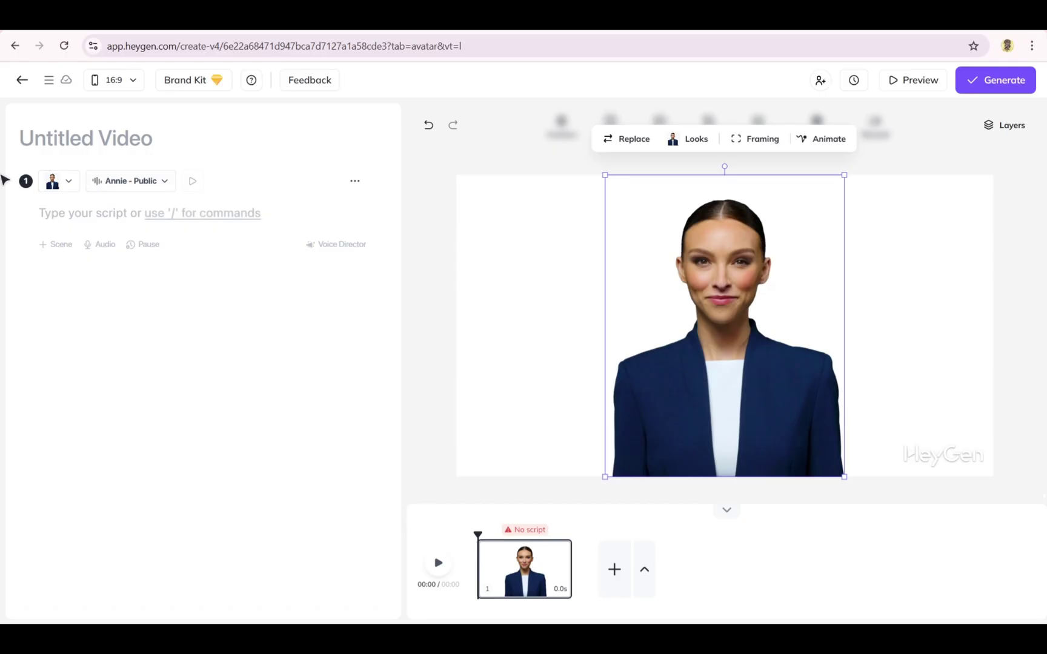
Step: Switch scene 1's presenter to the Annie Lounge Standing Front look
left_click(69, 182)
left_click_drag(40, 307, 103, 309)
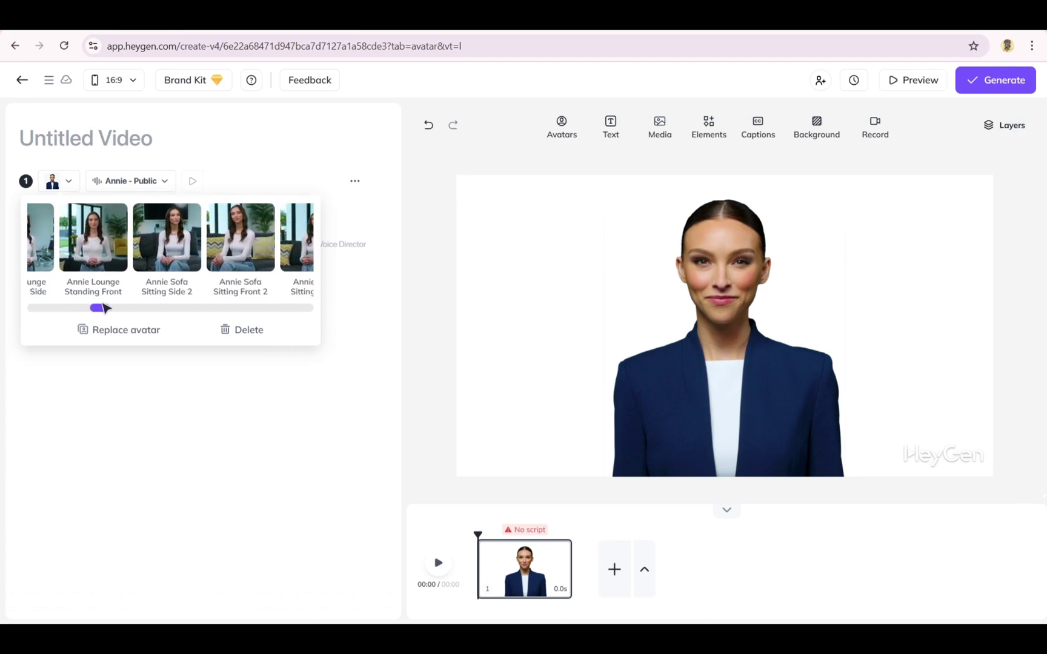
left_click(119, 256)
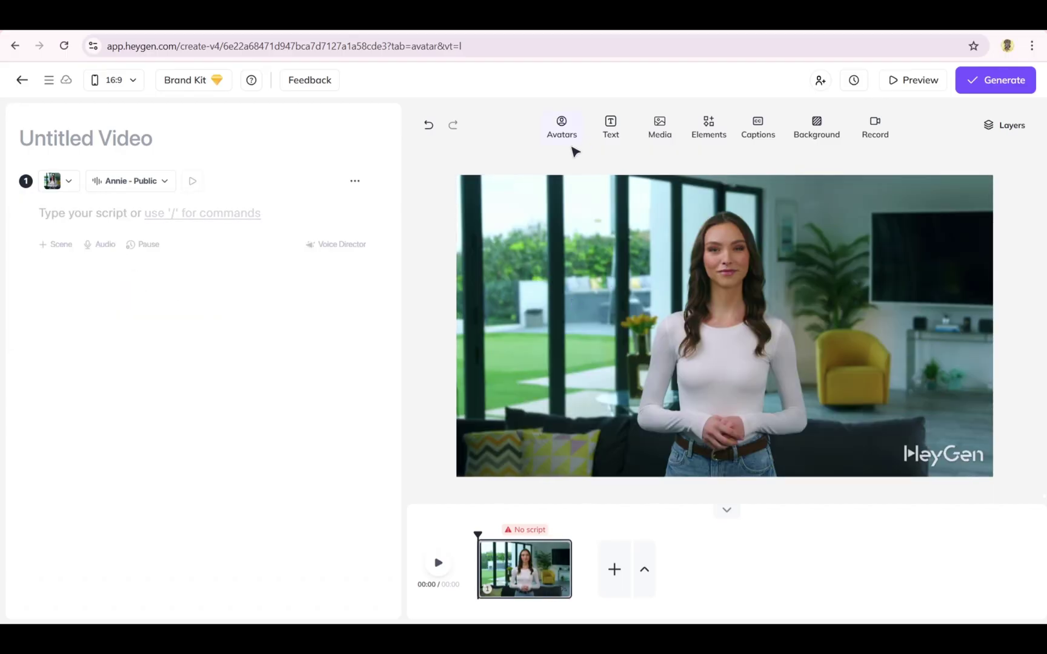
left_click(648, 252)
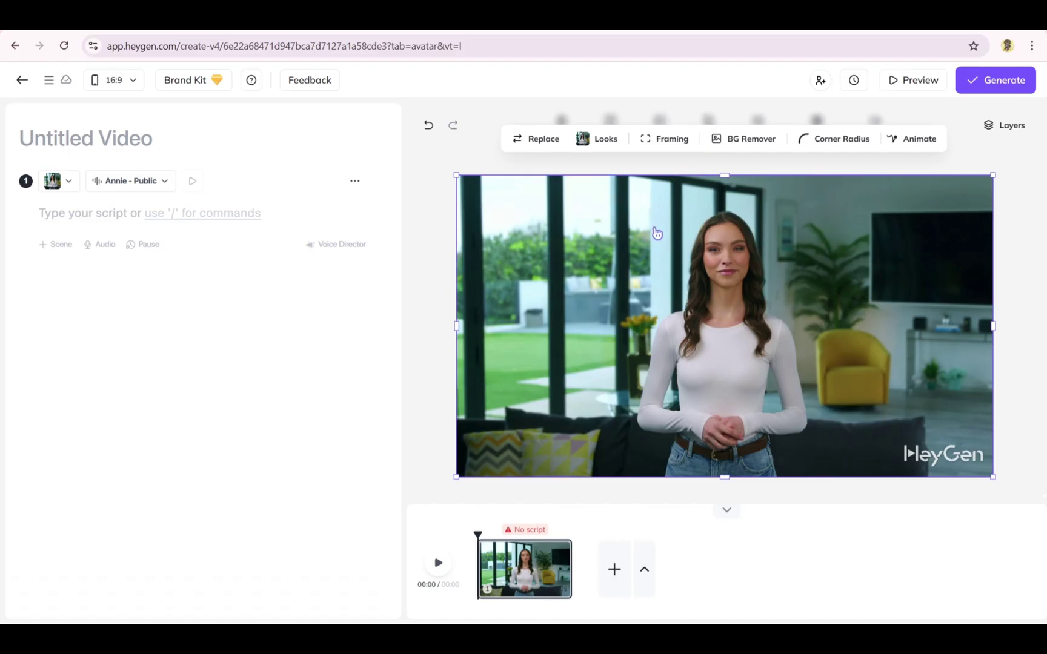
Step: Try Close-up and Circle framing on the Annie avatar, then restore Normal full-frame framing
left_click(683, 147)
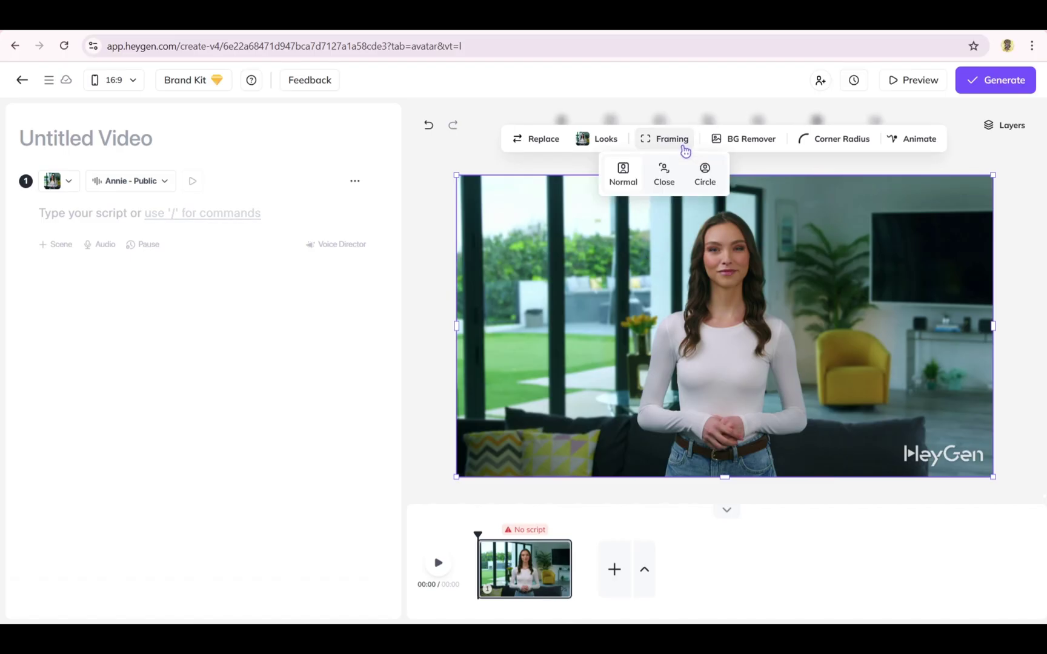
left_click(677, 179)
left_click(702, 179)
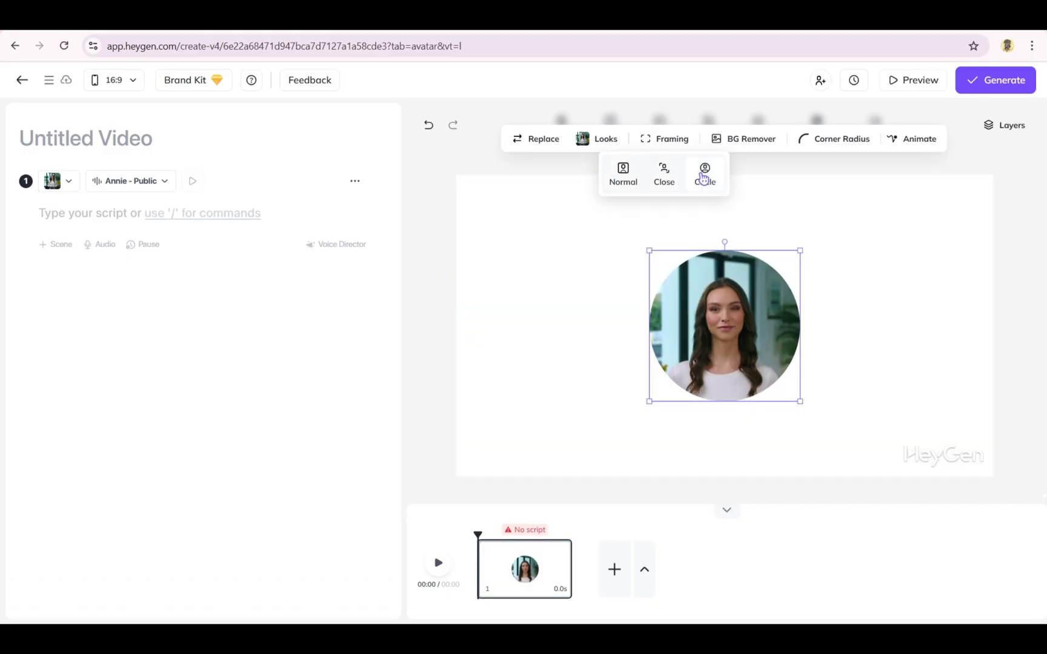
left_click(623, 172)
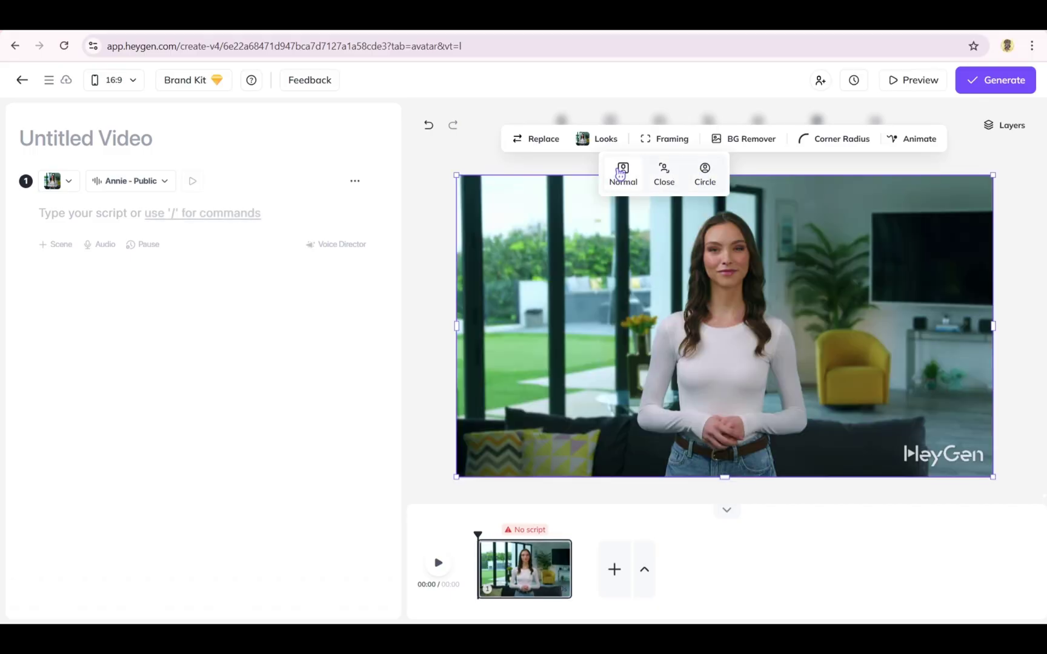
left_click(587, 170)
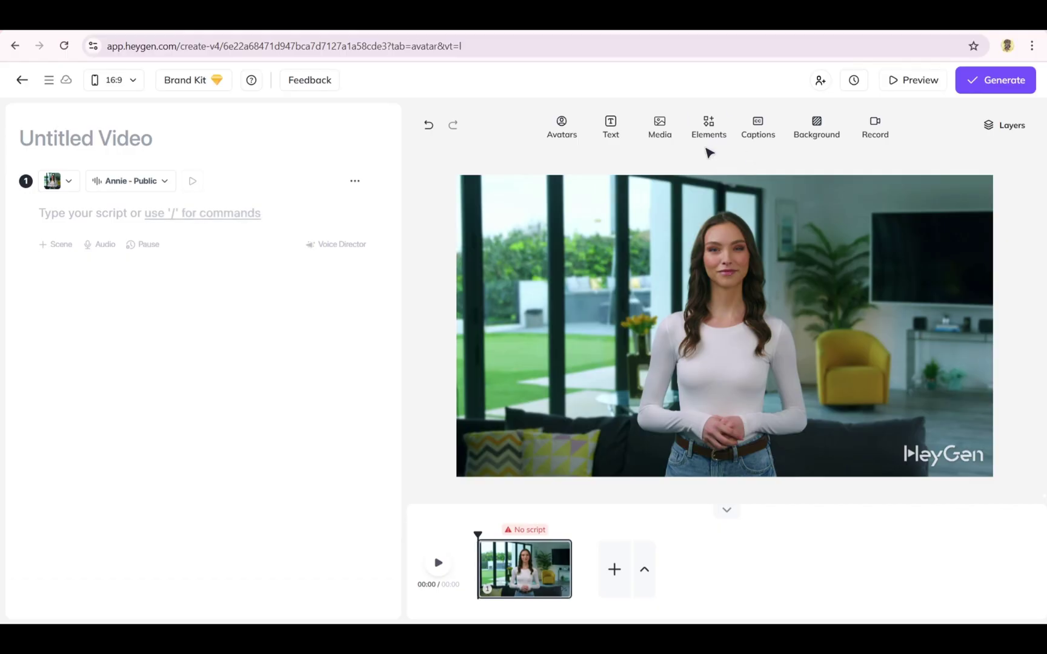
left_click(724, 234)
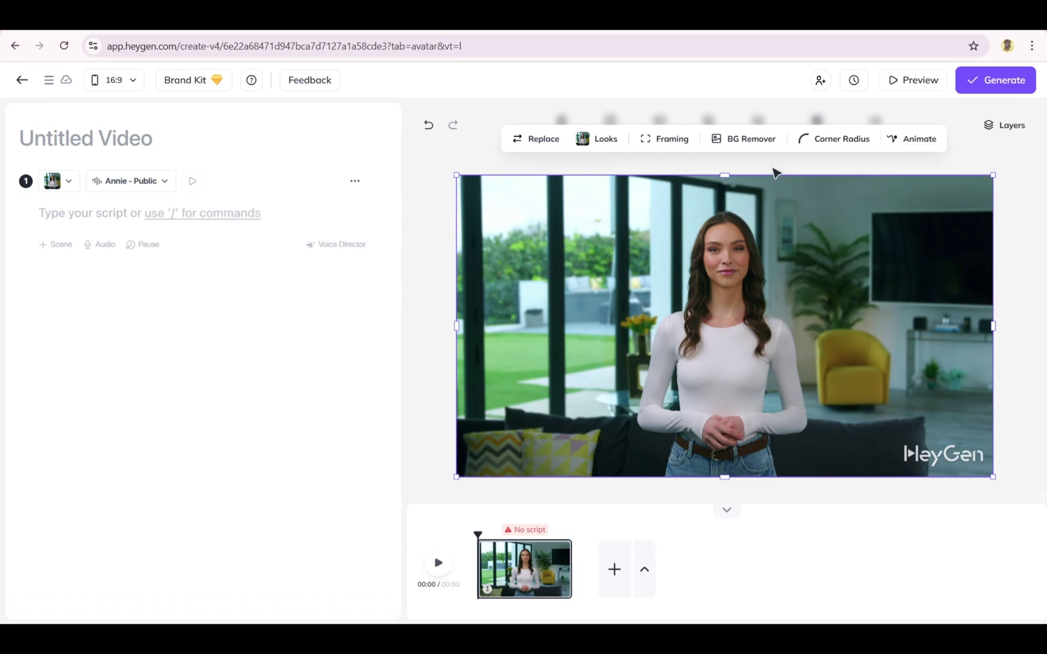
left_click(756, 148)
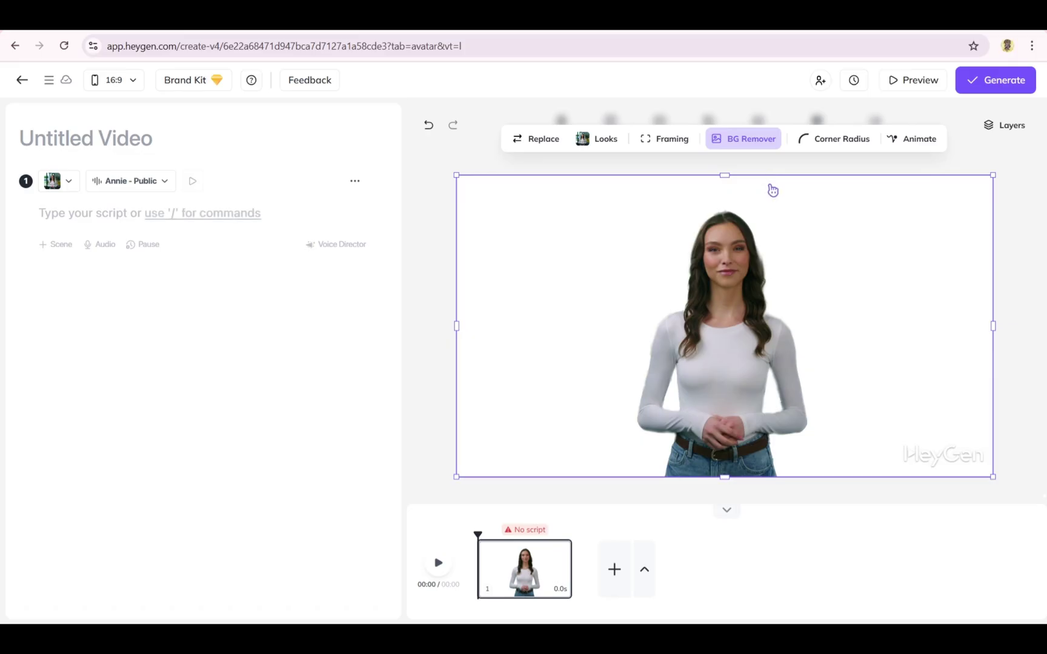
left_click(756, 150)
left_click(756, 150)
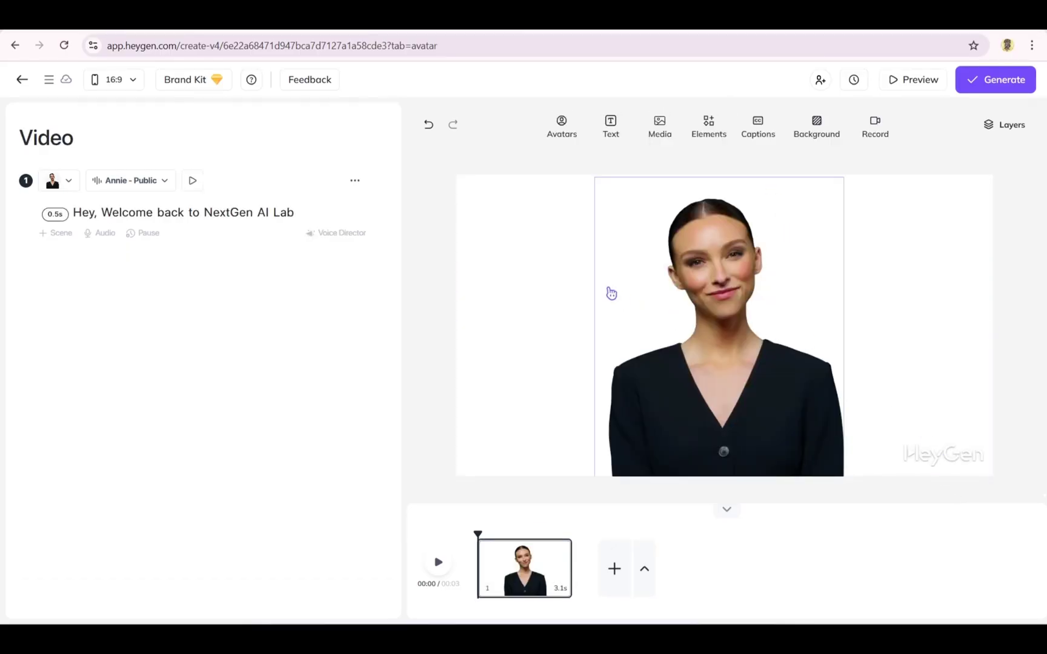
Step: Open the Background settings from the toolbar
left_click(812, 127)
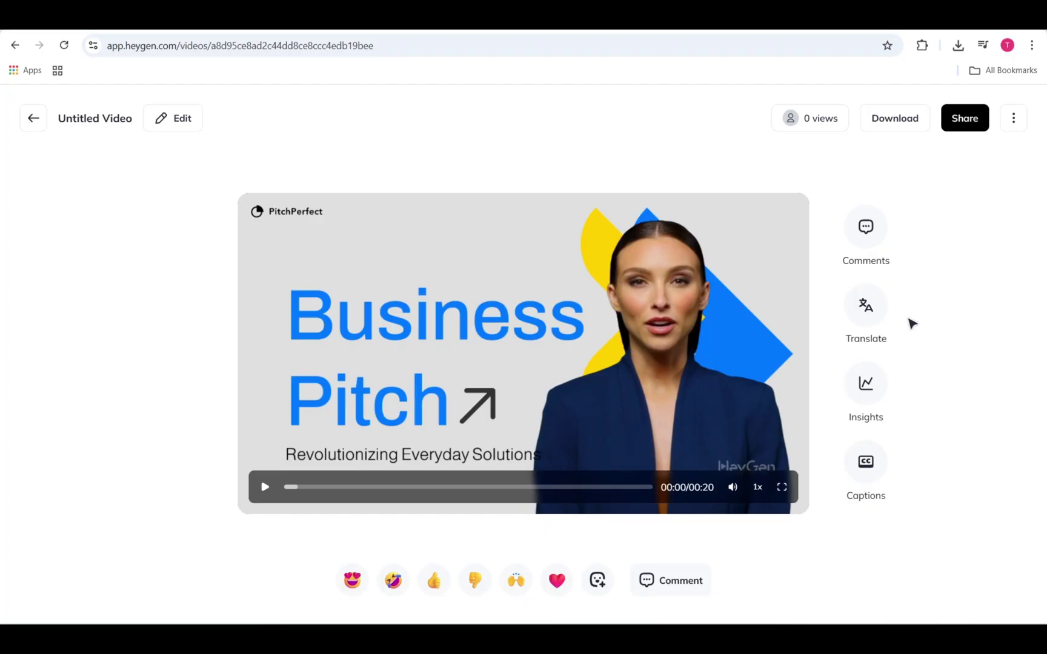
Step: Translate the video into Spanish (Spain) and Japanese (Japan), including script and on-canvas text
left_click(863, 306)
left_click(912, 303)
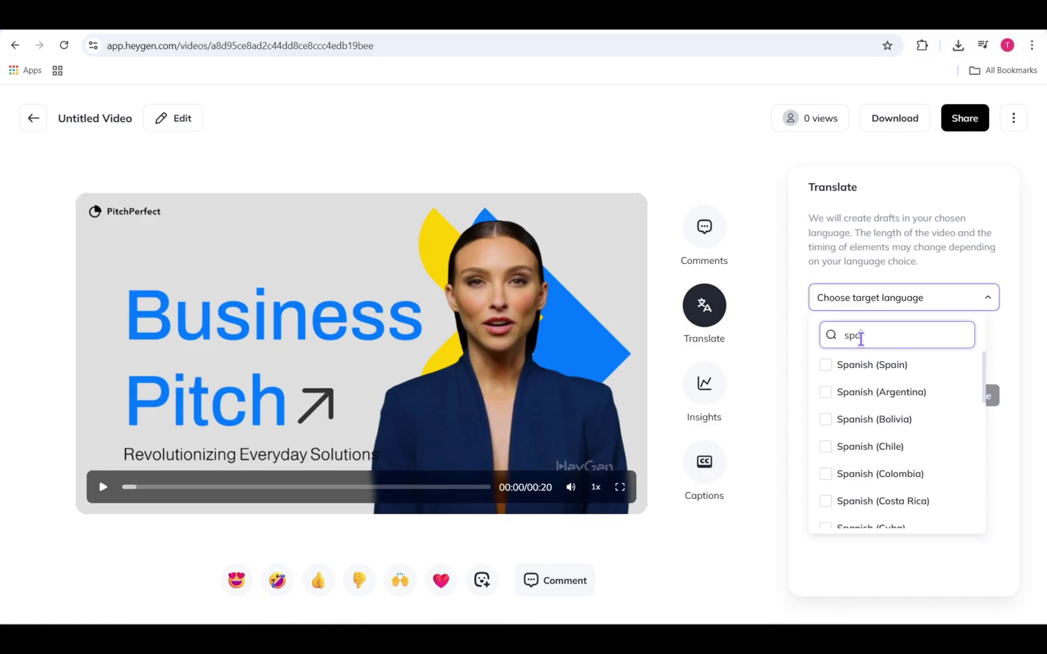
left_click(864, 366)
left_click(917, 308)
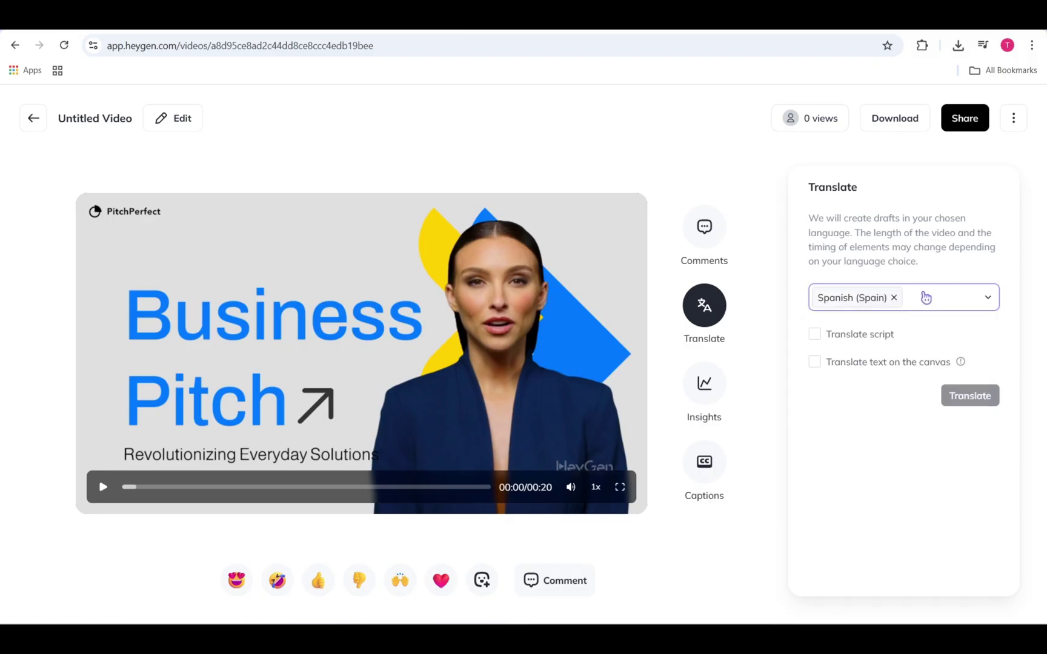
left_click(925, 297)
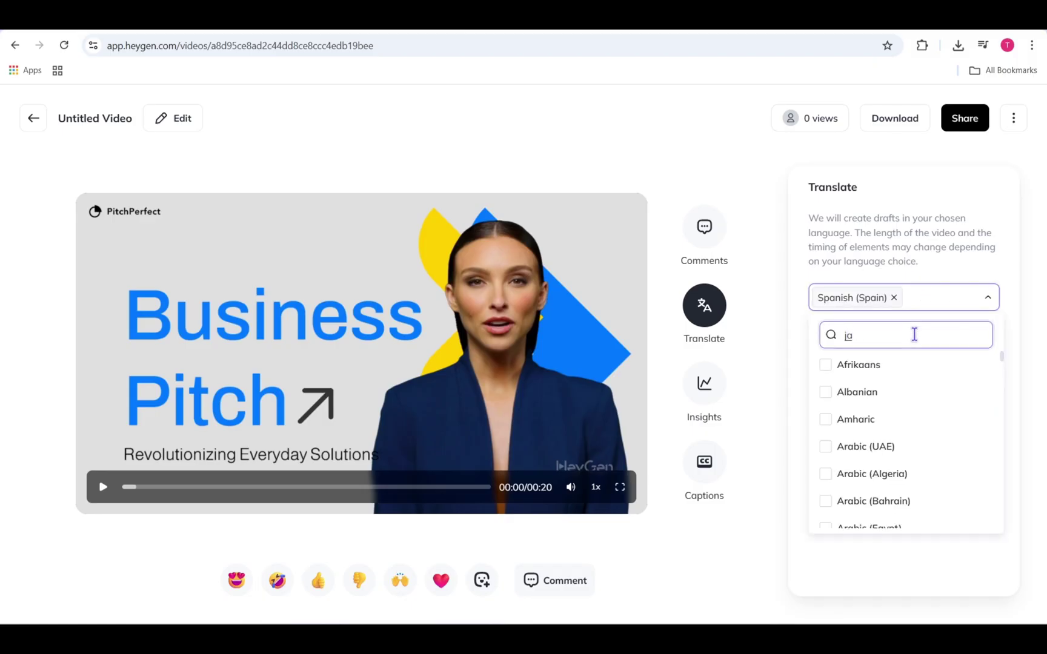
scroll(906, 435, "down", 3)
scroll(907, 427, "up", 2)
left_click(901, 423)
left_click(964, 297)
left_click(852, 337)
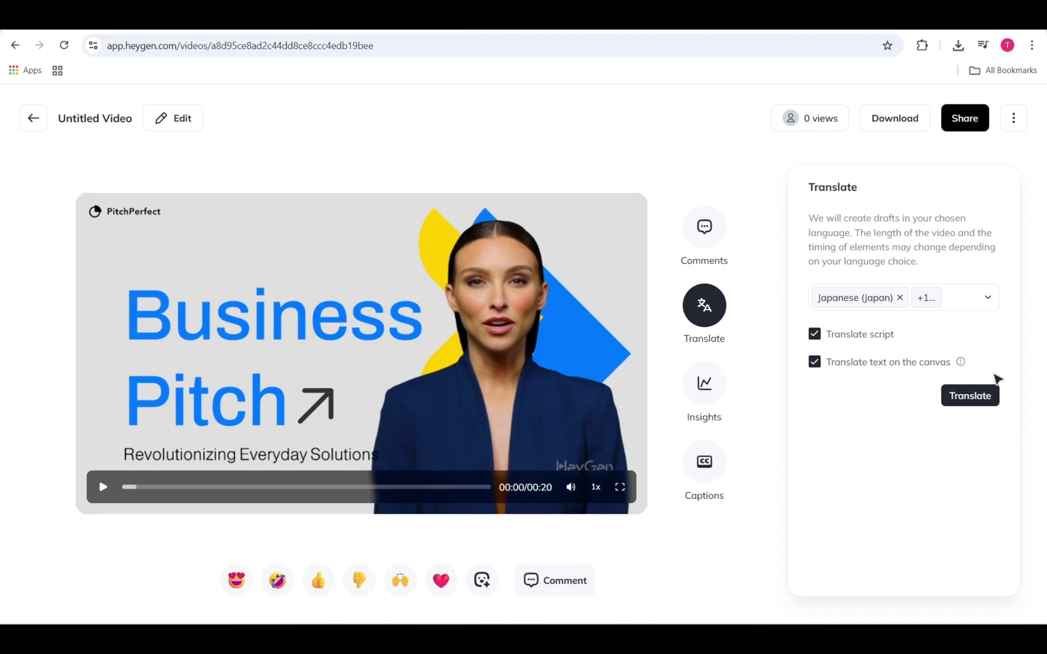
left_click(987, 404)
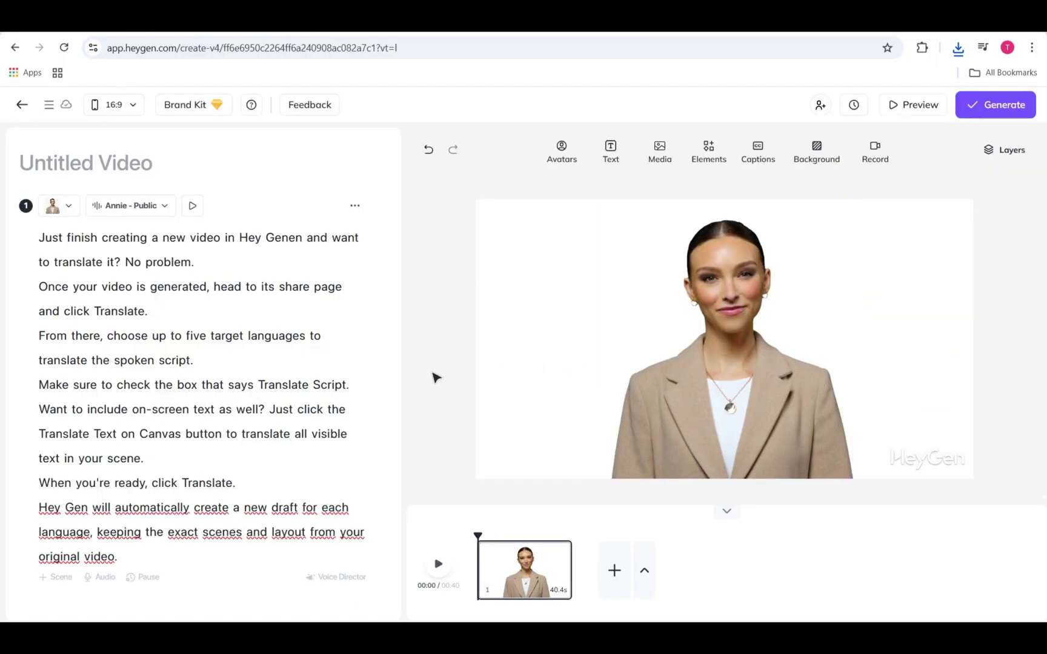
Step: Add a second scene and paste scene 1's script into it
left_click(53, 577)
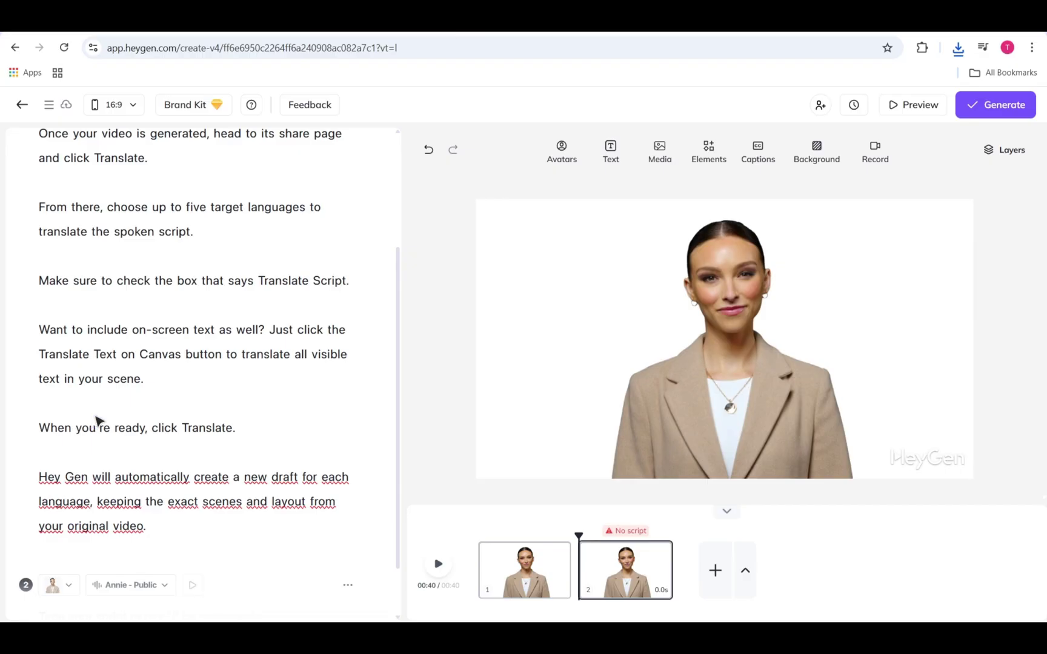
key("ctrl+a")
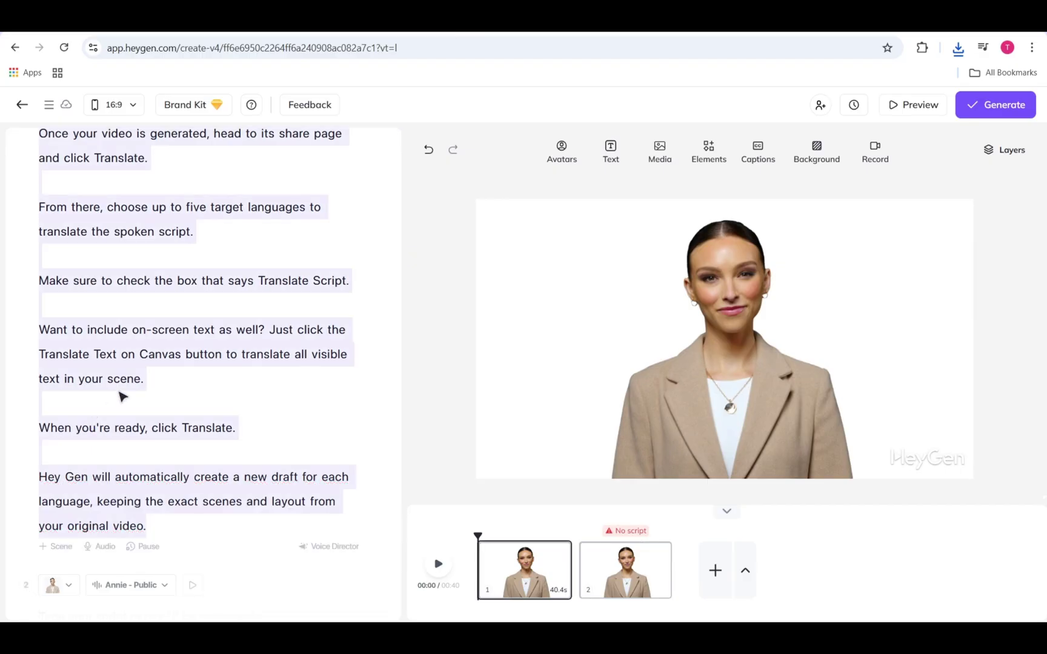
scroll(121, 396, "down", 1)
left_click(134, 552)
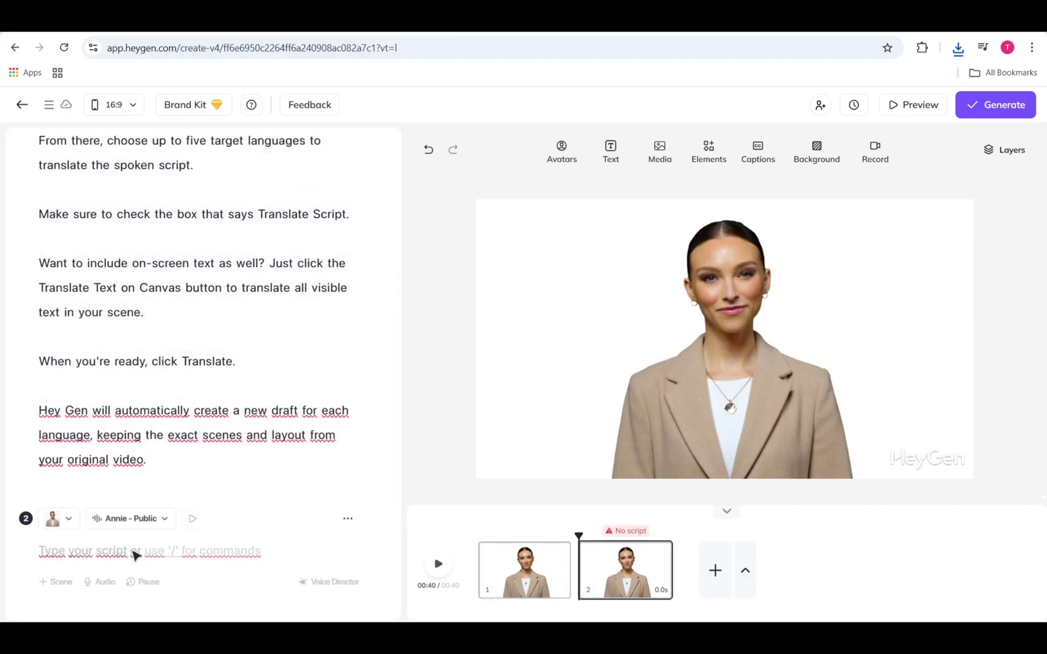
type("Just finish creating a new video in Hey Genen and want to translate it? No problem. Once your video is generated, head to its share page and click Translate. From there, choose up to five target languages to translate the spoken script. Make sure to check the box that says Translate Script. Want to include on-screen text as well? Just click the Translate Text on Canvas button to translate all visible text in your scene. When you're ready, click Translate. Hey Gen will automatically create a new draft for each language, keeping the exact scenes and layout from your original video.")
scroll(262, 494, "down", 1)
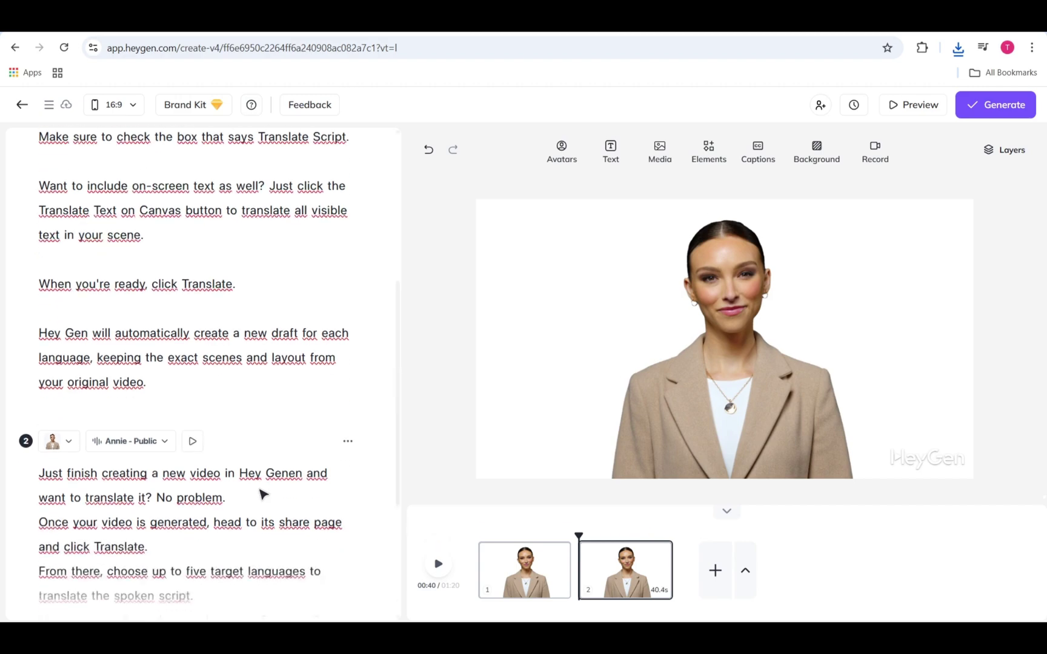
scroll(262, 494, "down", 3)
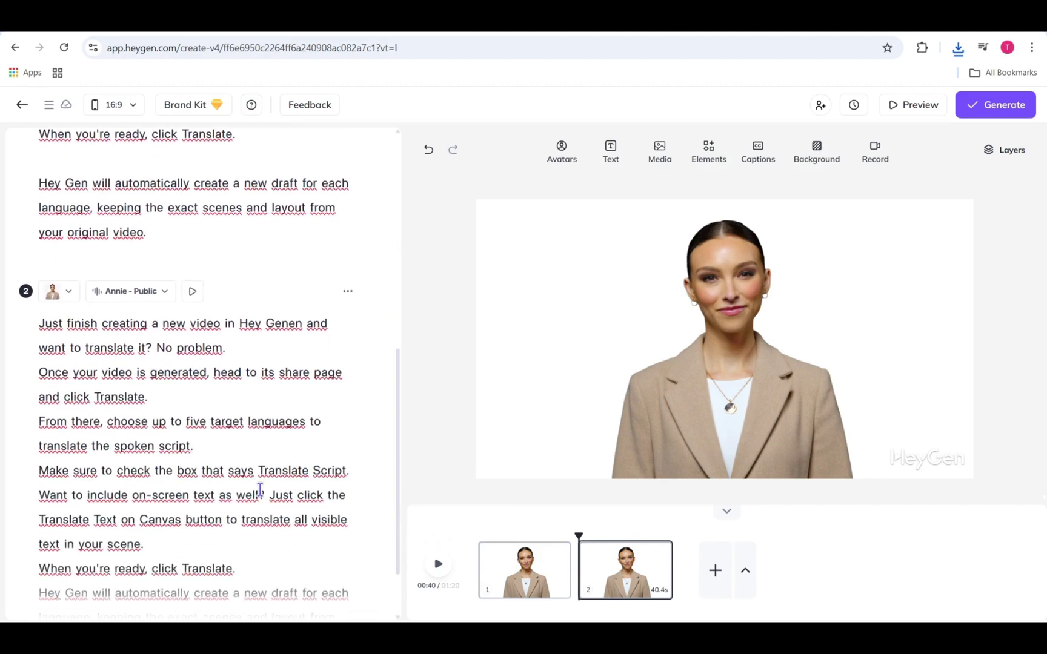
Step: Translate scene 2's script into Spanish and apply it
left_click(348, 293)
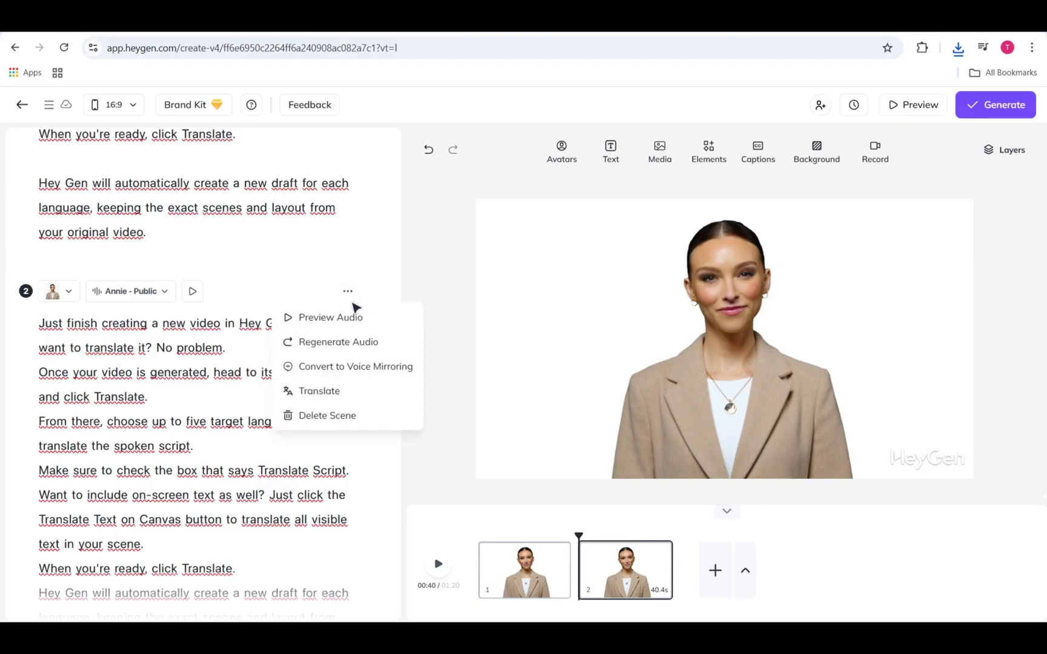
left_click(343, 391)
type("spa")
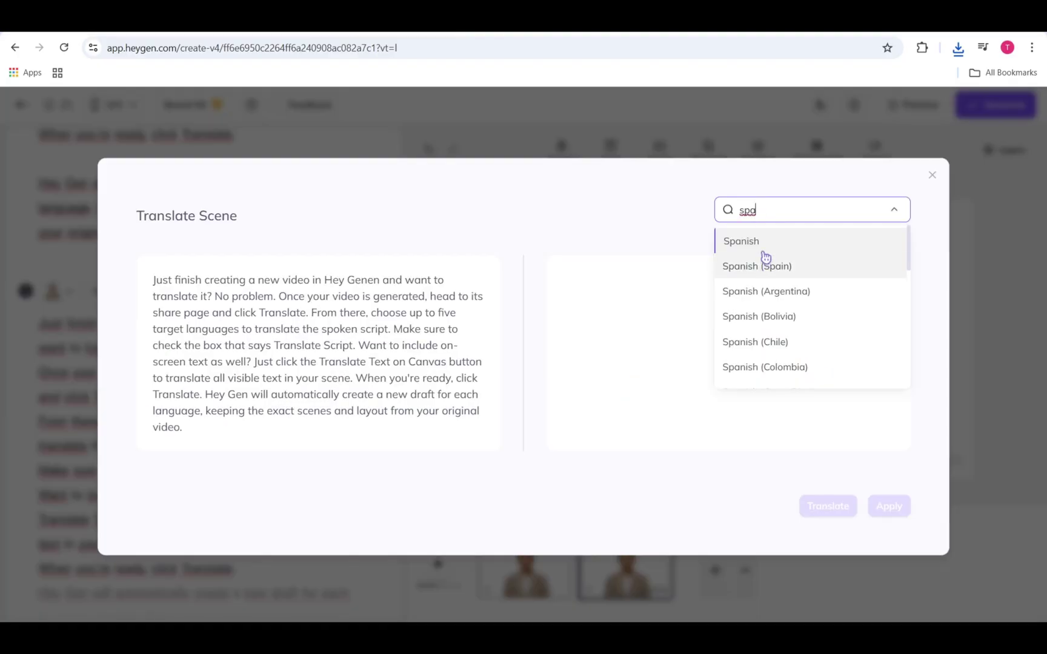
left_click(762, 242)
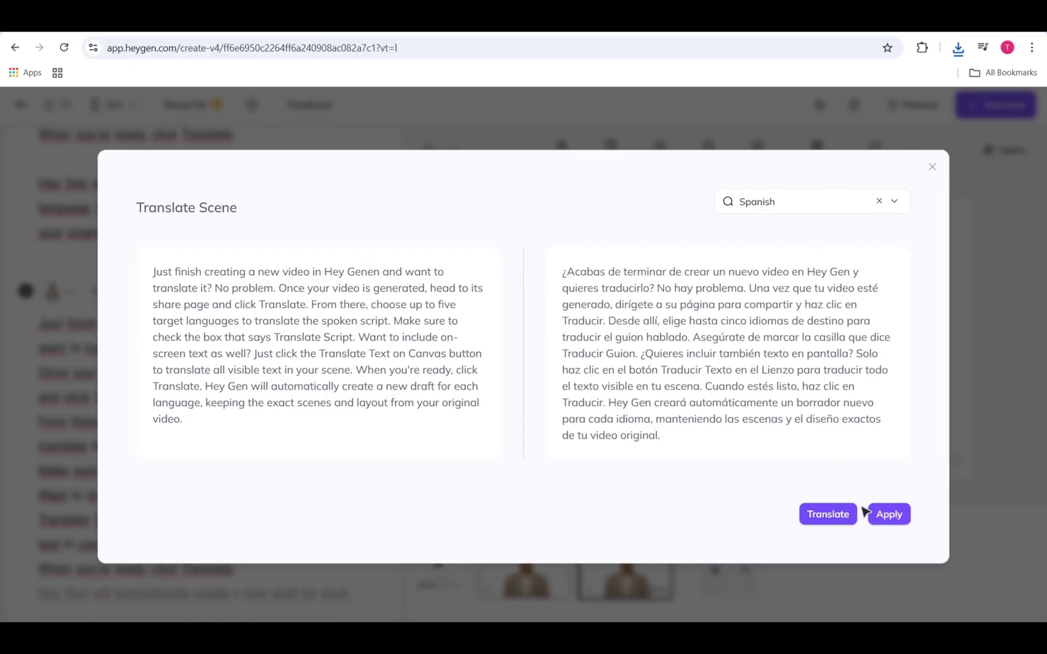
left_click(876, 514)
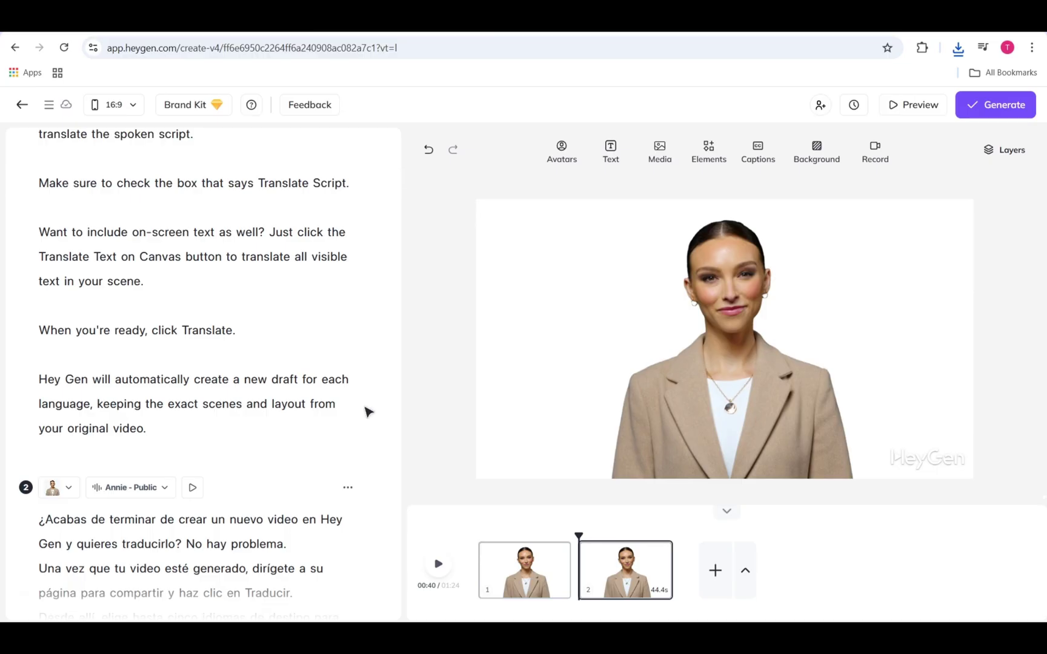
scroll(218, 416, "down", 5)
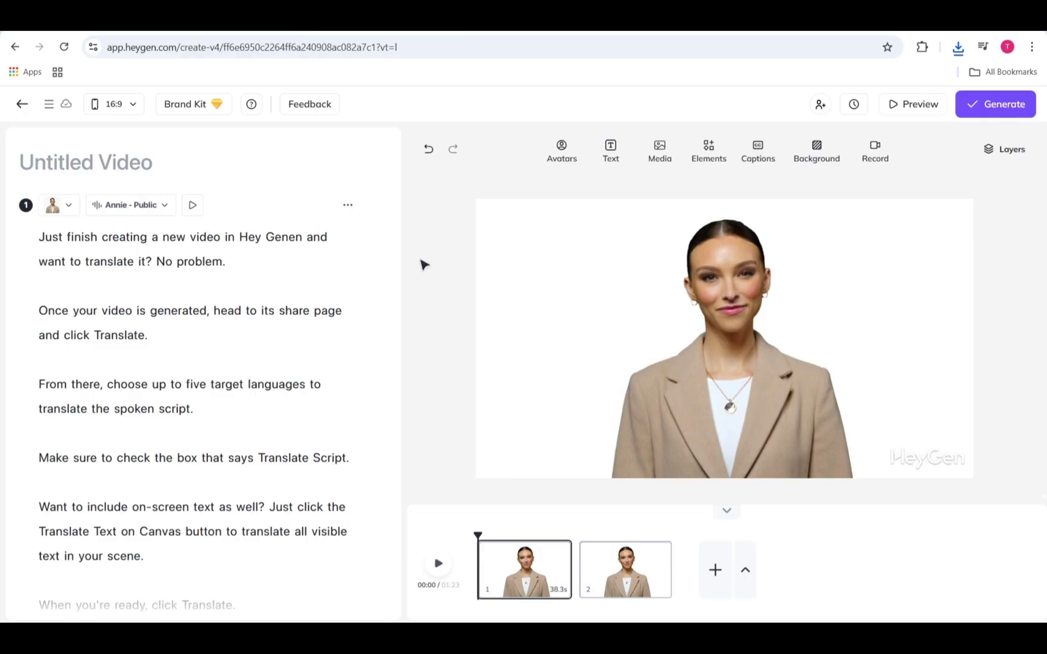
Step: Set the Annie - Public voice accent for scene 1 to English (US)
left_click(162, 213)
left_click(157, 362)
scroll(266, 343, "down", 4)
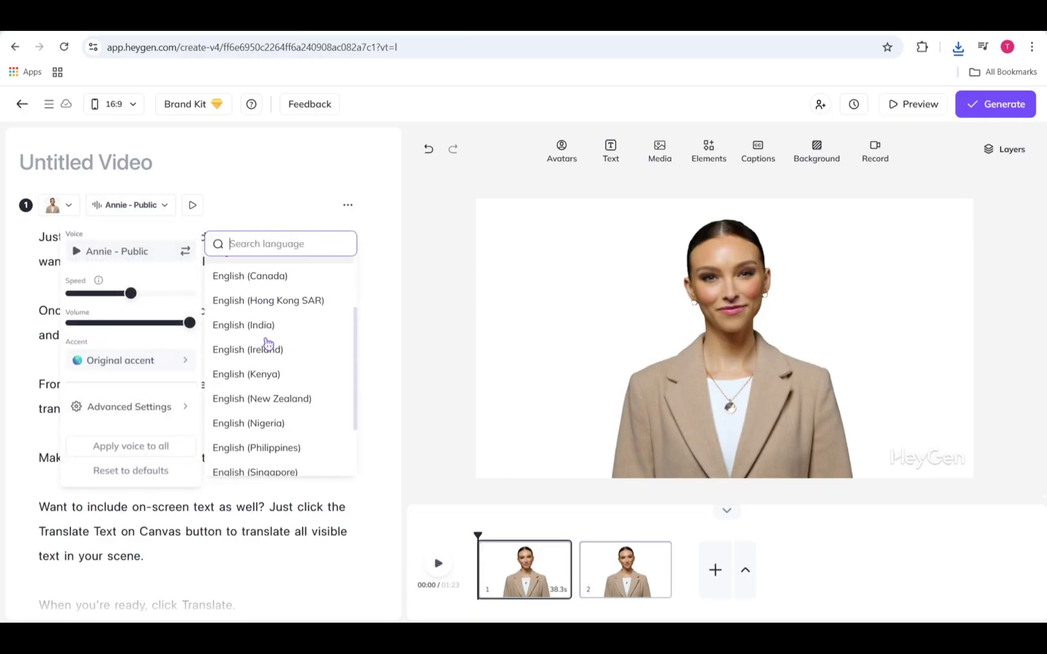
scroll(269, 327, "up", 4)
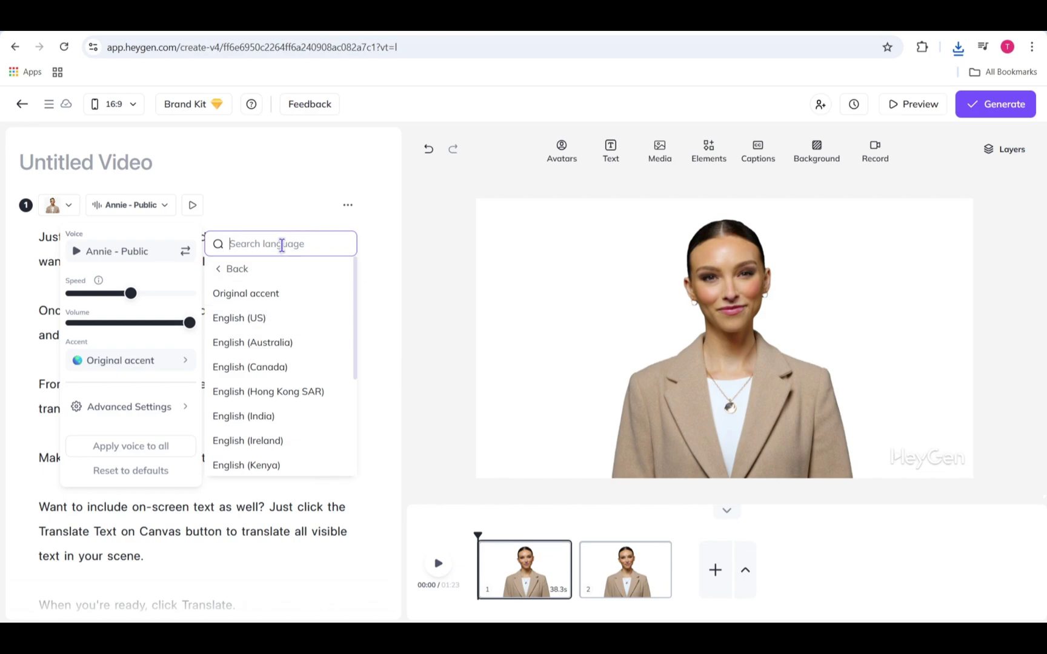
type("e")
key("BackSpace")
left_click(282, 322)
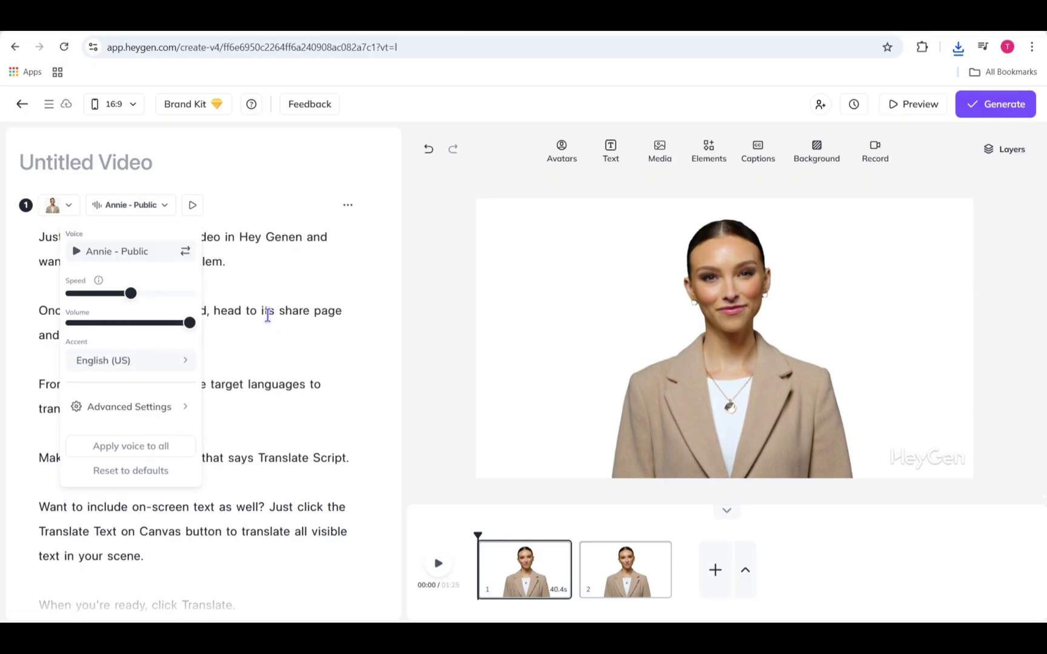
Step: Reset the voice accent back to Original accent
left_click(193, 360)
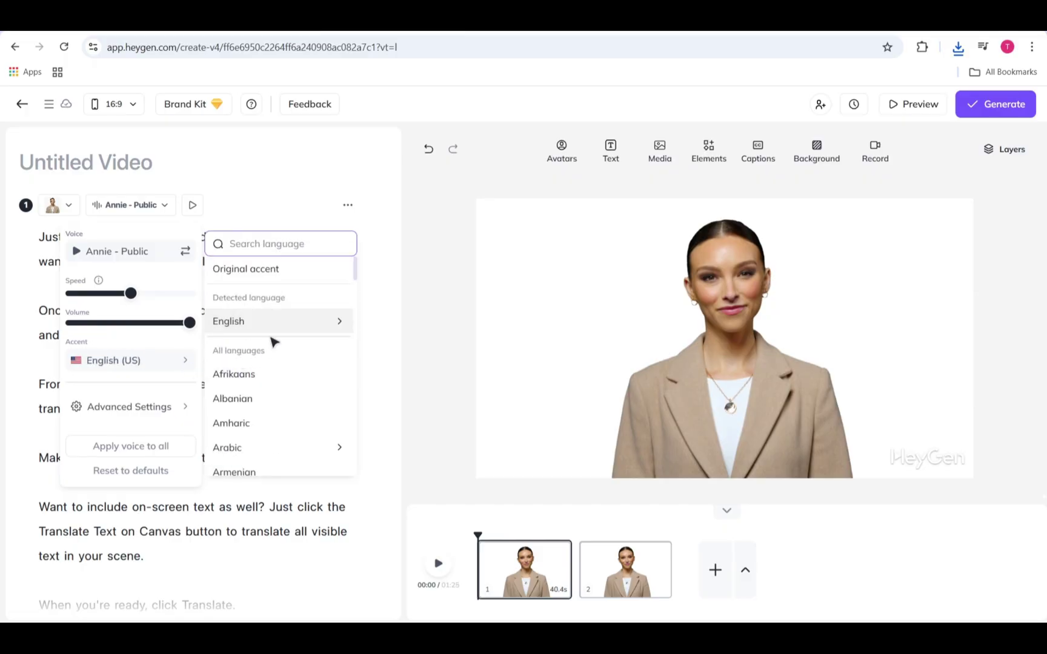
scroll(276, 371, "down", 3)
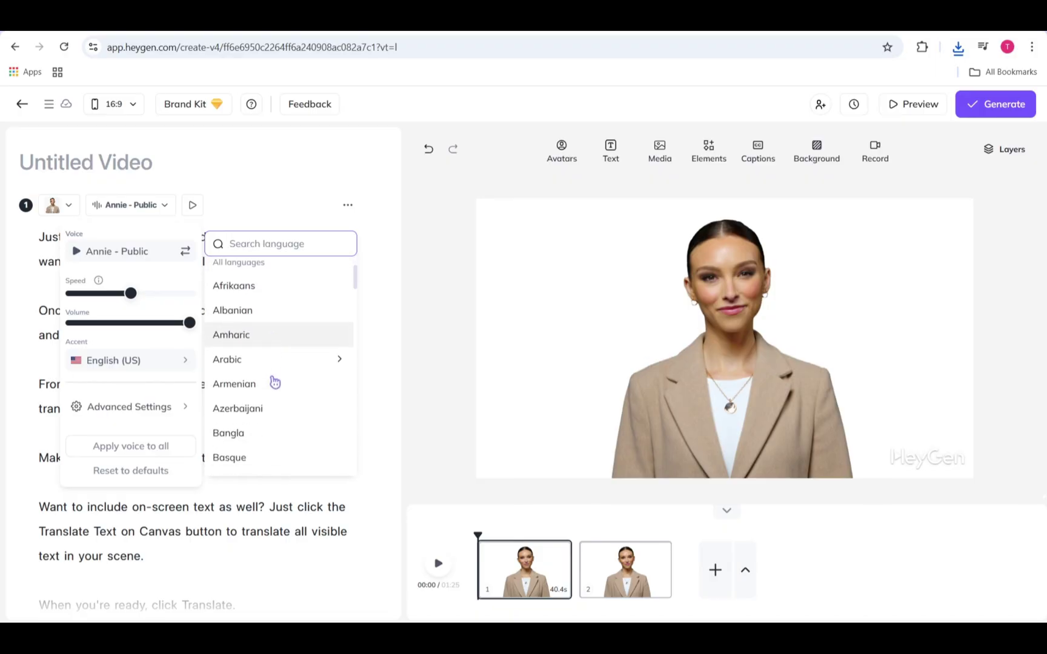
scroll(274, 381, "down", 5)
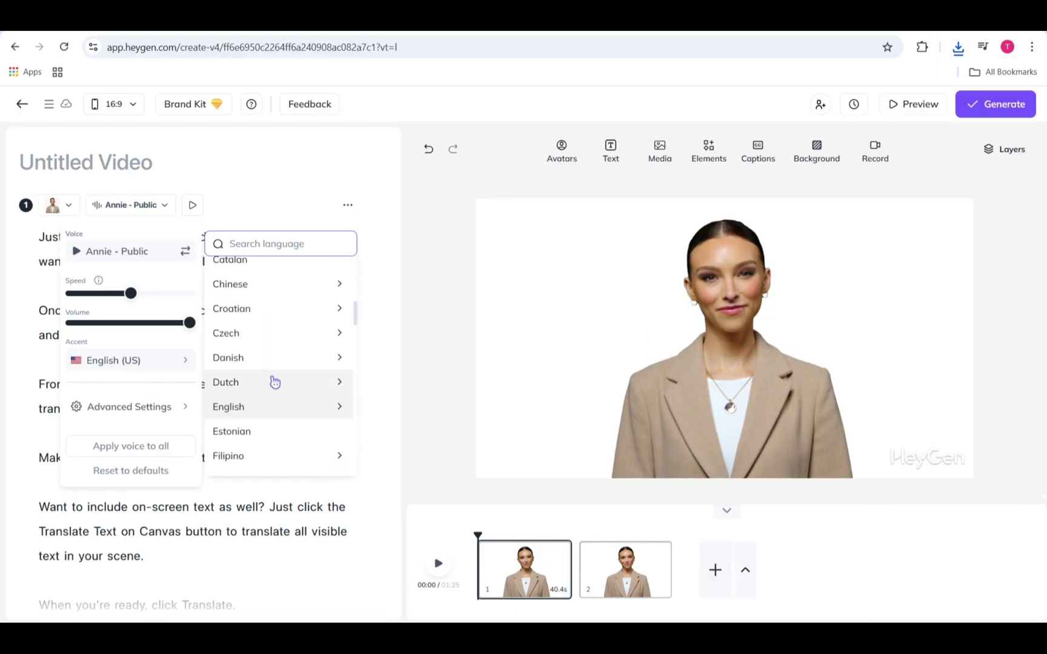
scroll(274, 381, "up", 4)
scroll(274, 380, "down", 1)
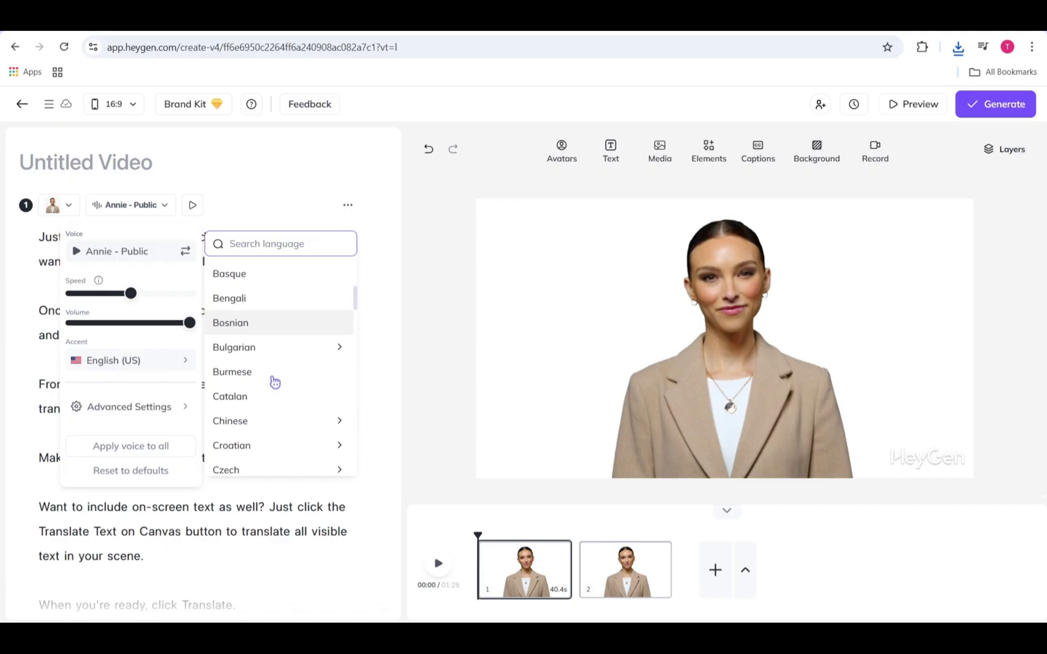
scroll(274, 381, "up", 5)
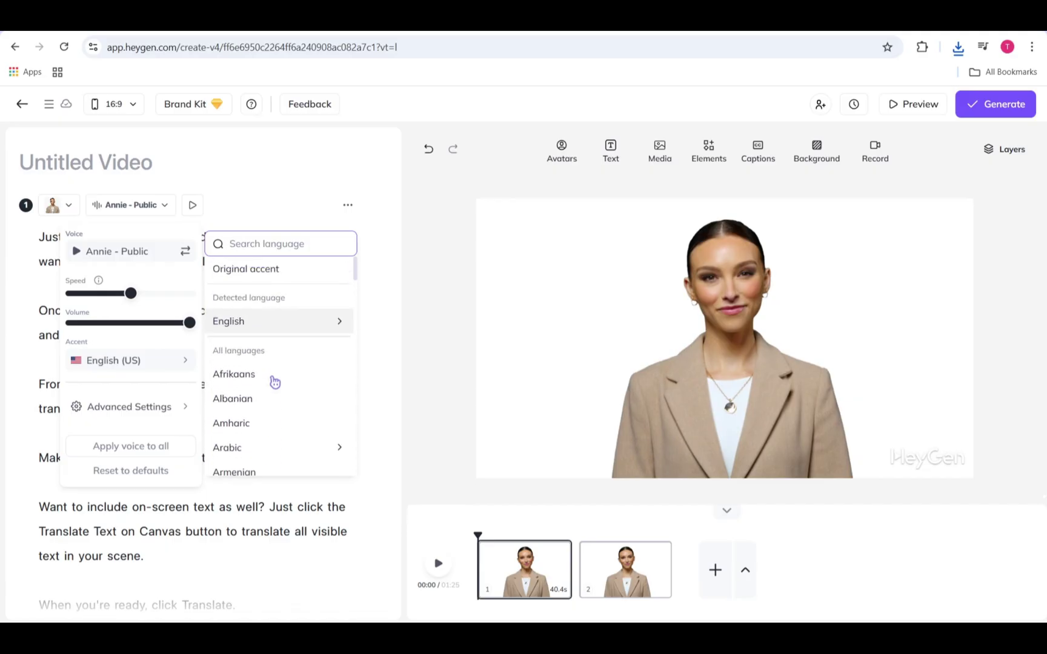
left_click(250, 280)
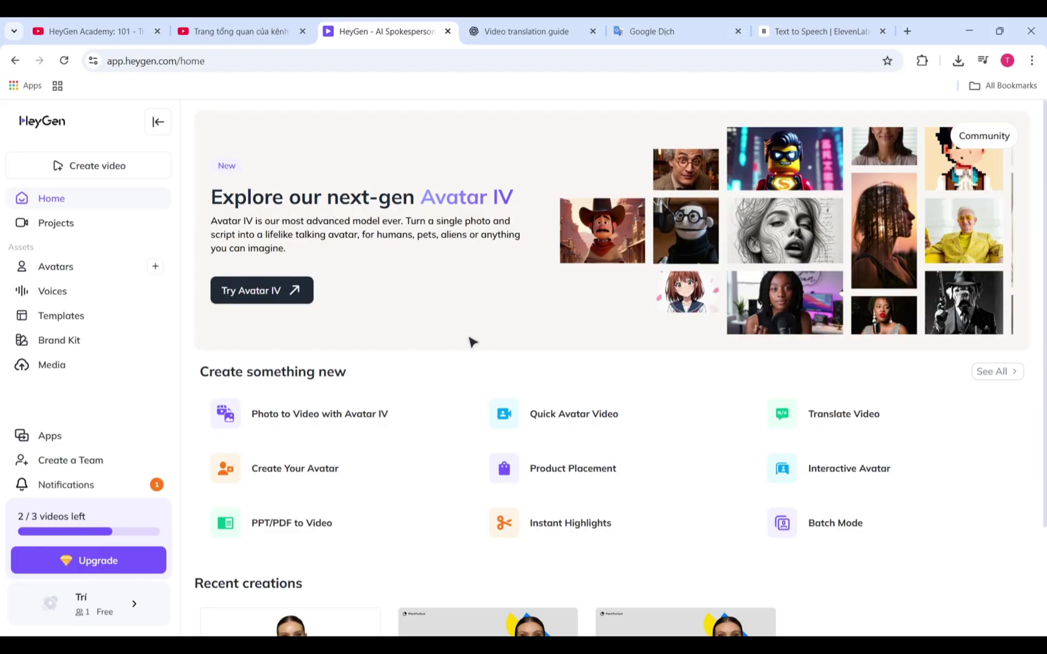
Step: Start a new video translation from a pasted YouTube link and continue to its settings
left_click(127, 165)
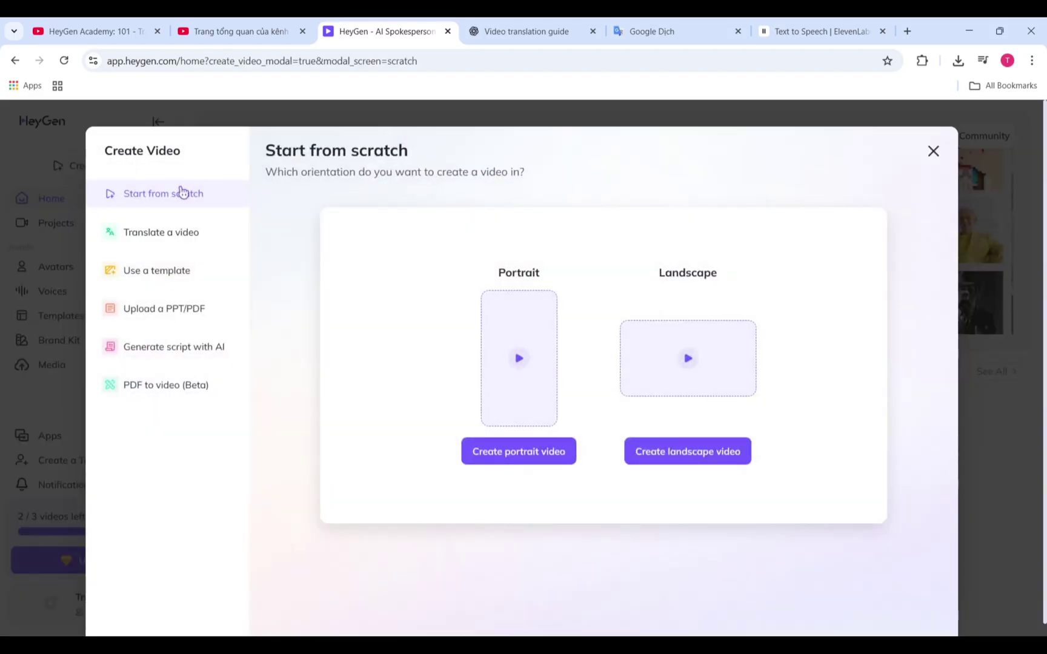
left_click(193, 234)
left_click(420, 534)
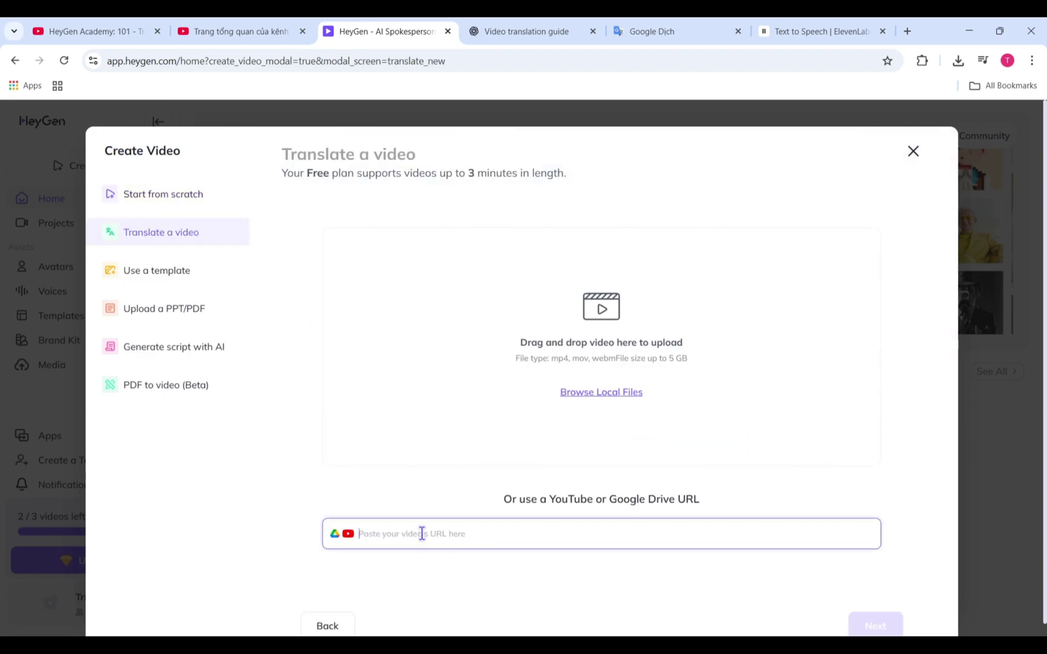
type("https://www.youtube.com/watch?v=fVBZxATFG1A")
left_click(866, 534)
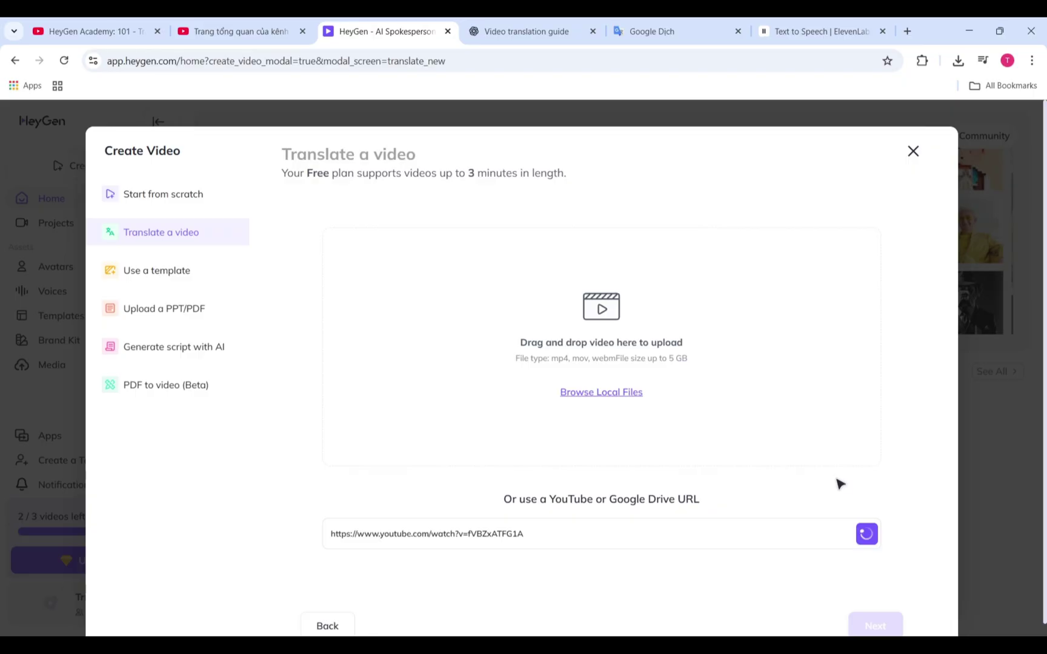
scroll(838, 479, "down", 1)
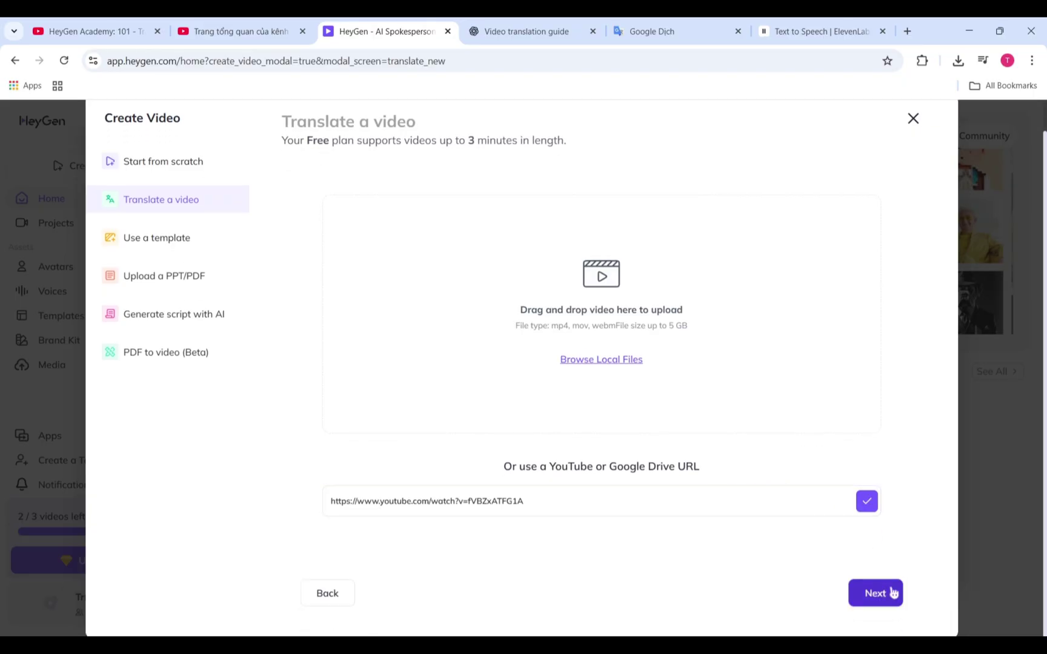
left_click(891, 594)
Step: Target Chinese, Japanese, Spanish and Italian, then show the Advanced translation options
left_click(778, 247)
left_click(692, 327)
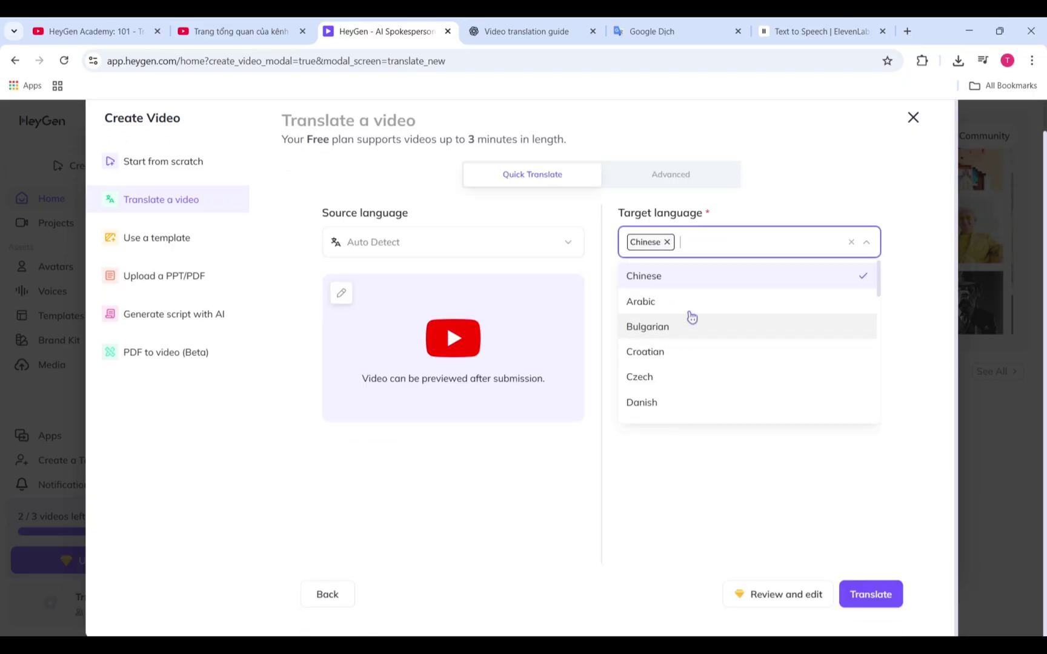
scroll(734, 388, "down", 1)
type("ja")
left_click(757, 272)
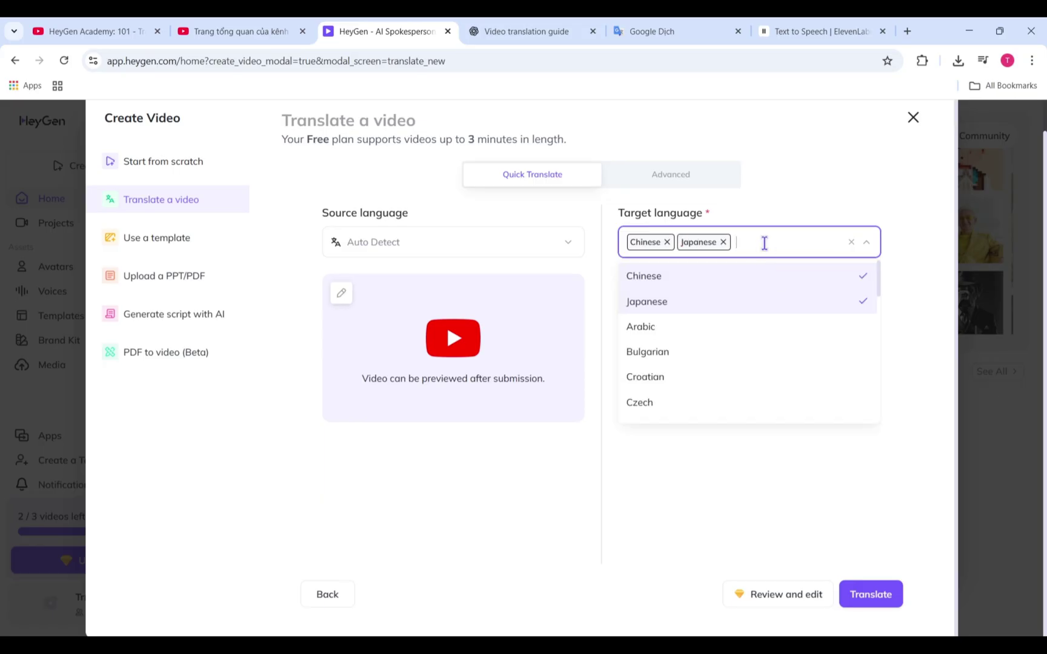
type("spa")
left_click(643, 278)
type("ita")
left_click(760, 278)
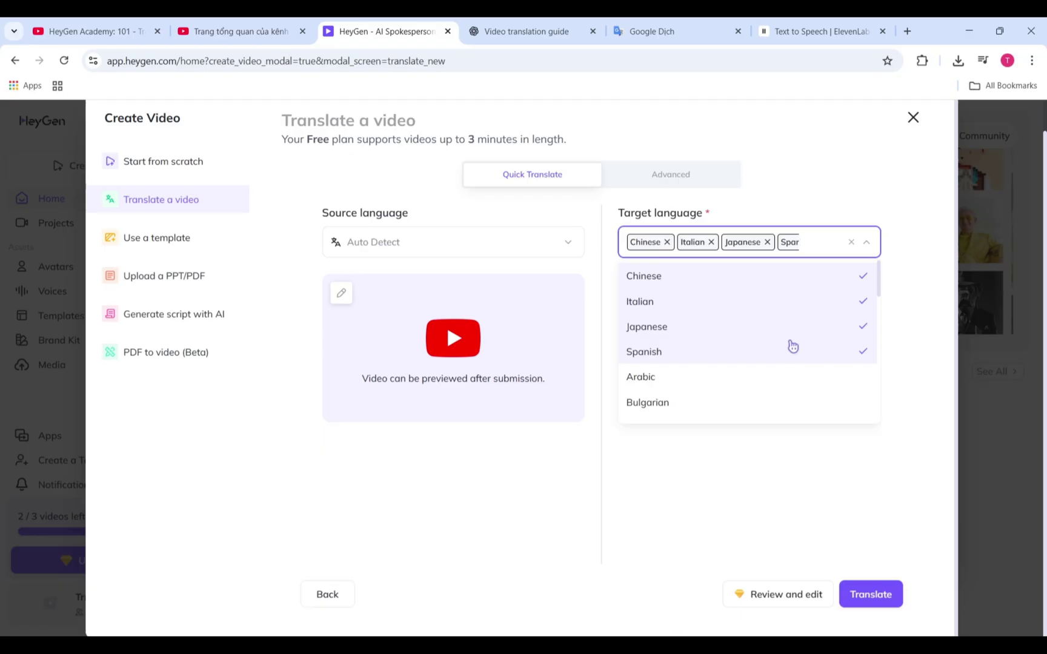
left_click(855, 491)
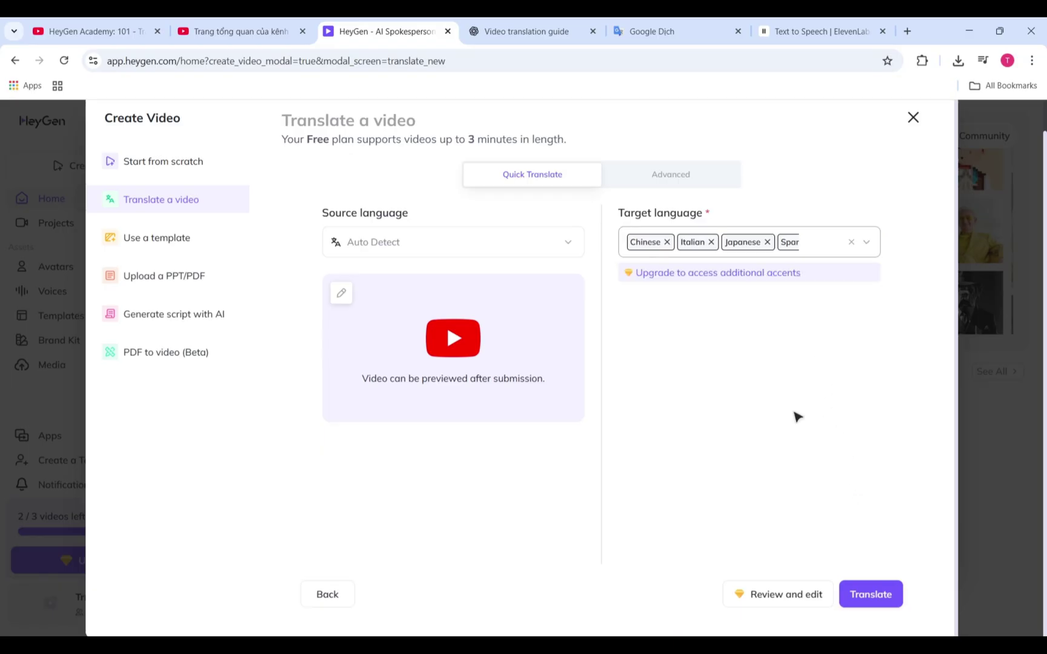
left_click(711, 175)
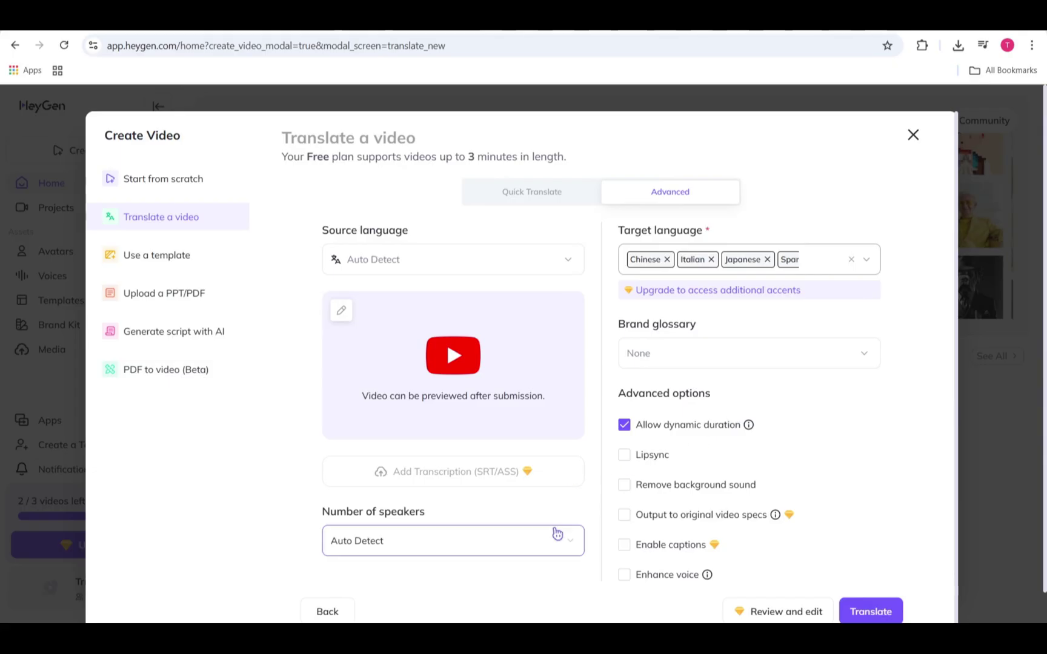
Step: Check the Number of speakers choices, leaving Auto Detect, and close the dialog
left_click(554, 540)
left_click(557, 541)
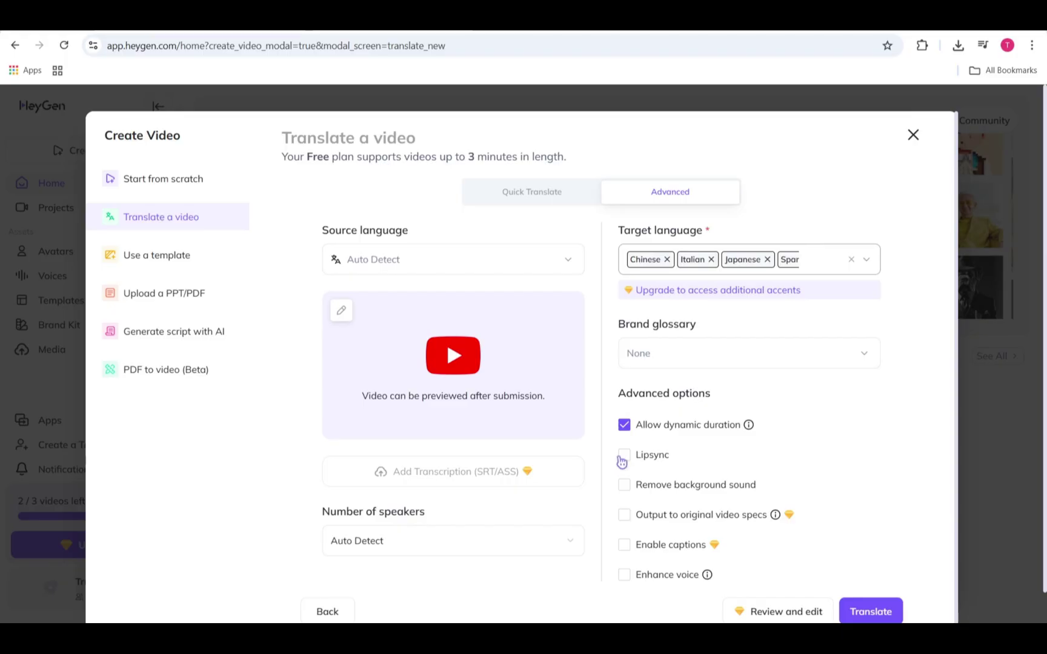
left_click(630, 488)
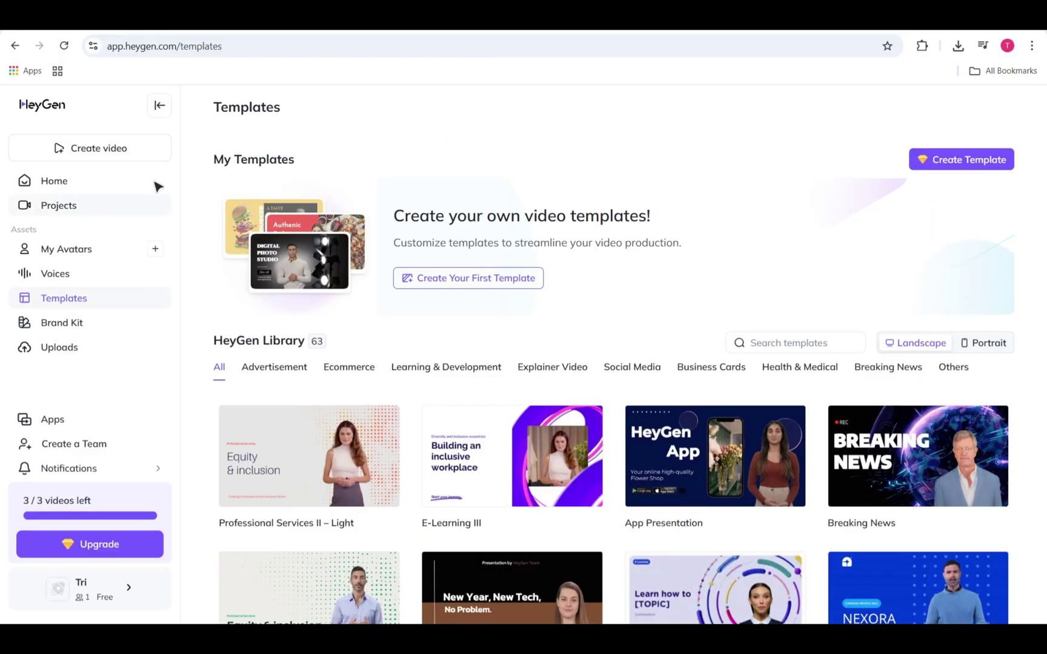
Step: Start a new video from a template and browse the template library
left_click(136, 145)
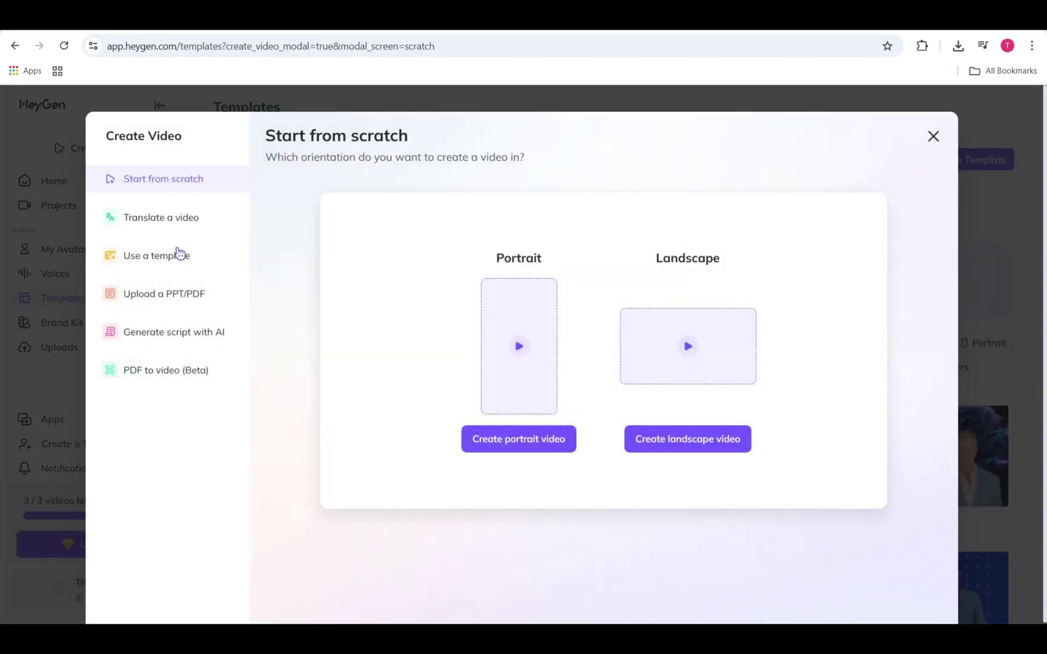
triple_click(192, 268)
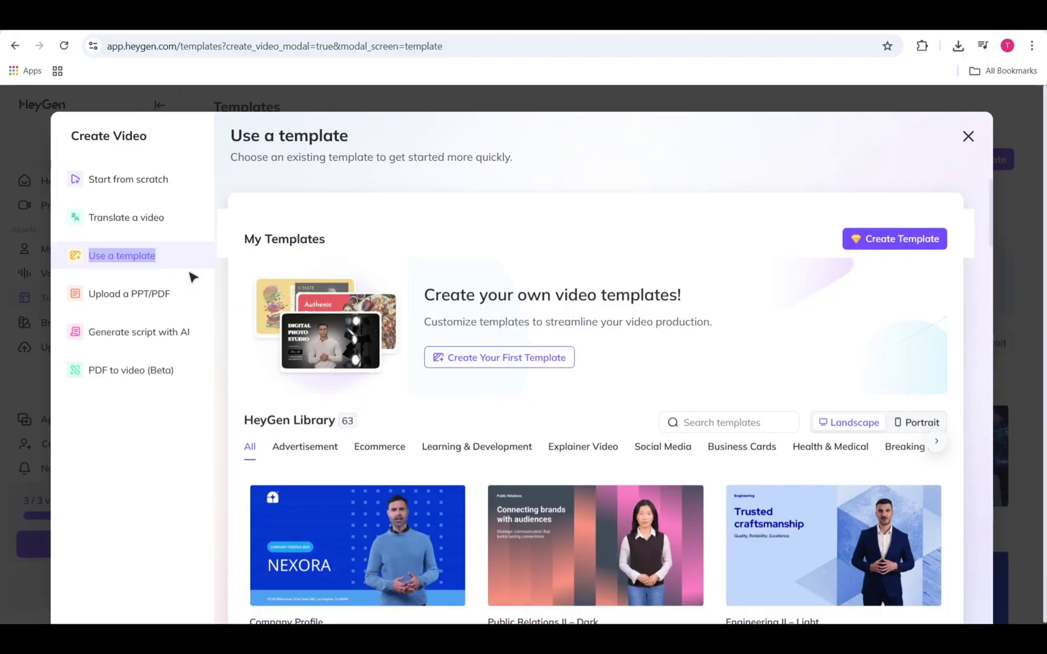
scroll(461, 334, "down", 6)
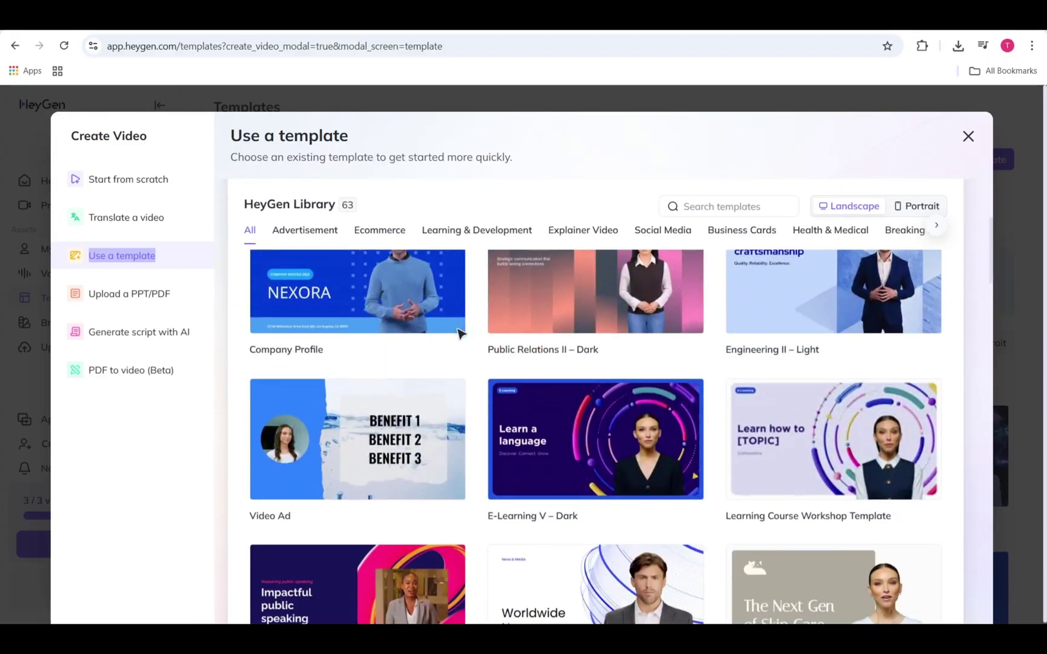
scroll(459, 332, "down", 7)
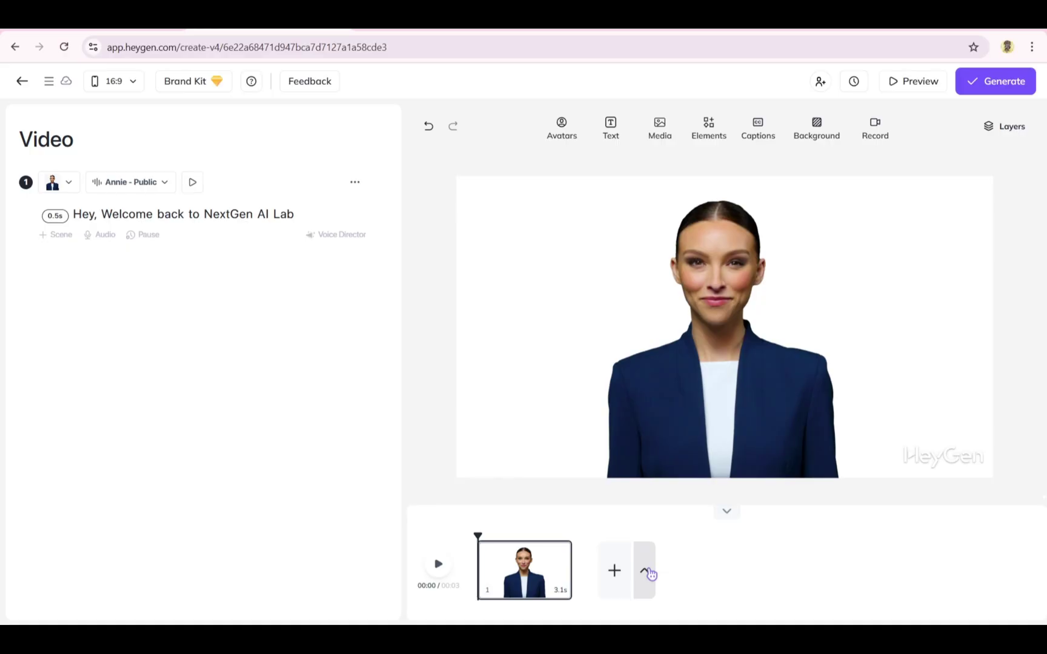
Step: Choose to add a new scene from a template and browse the template list
left_click(650, 573)
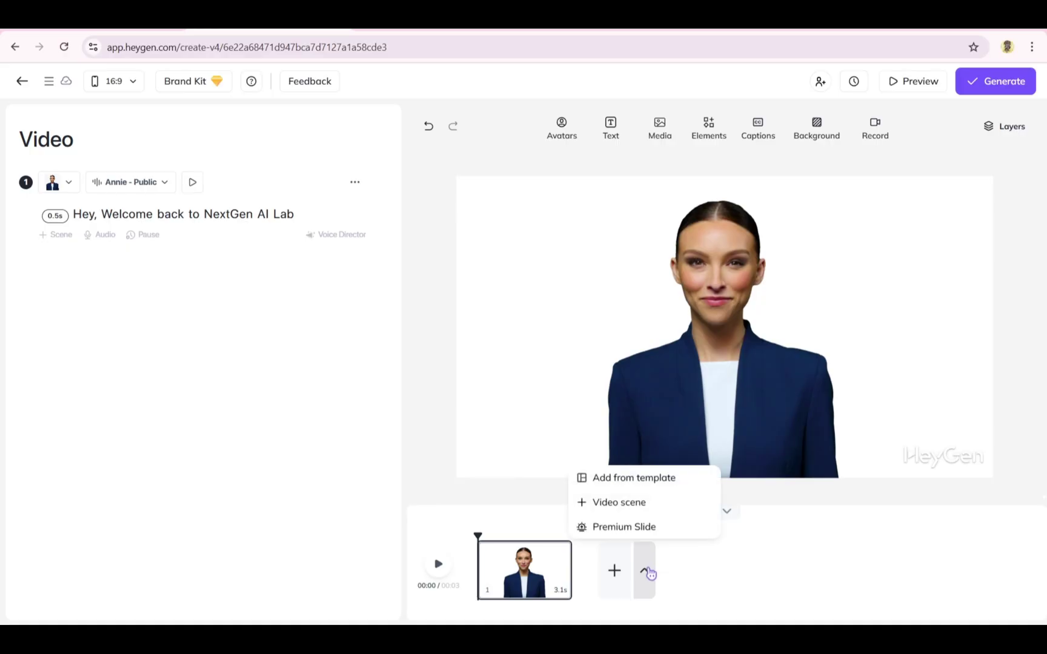
left_click(635, 481)
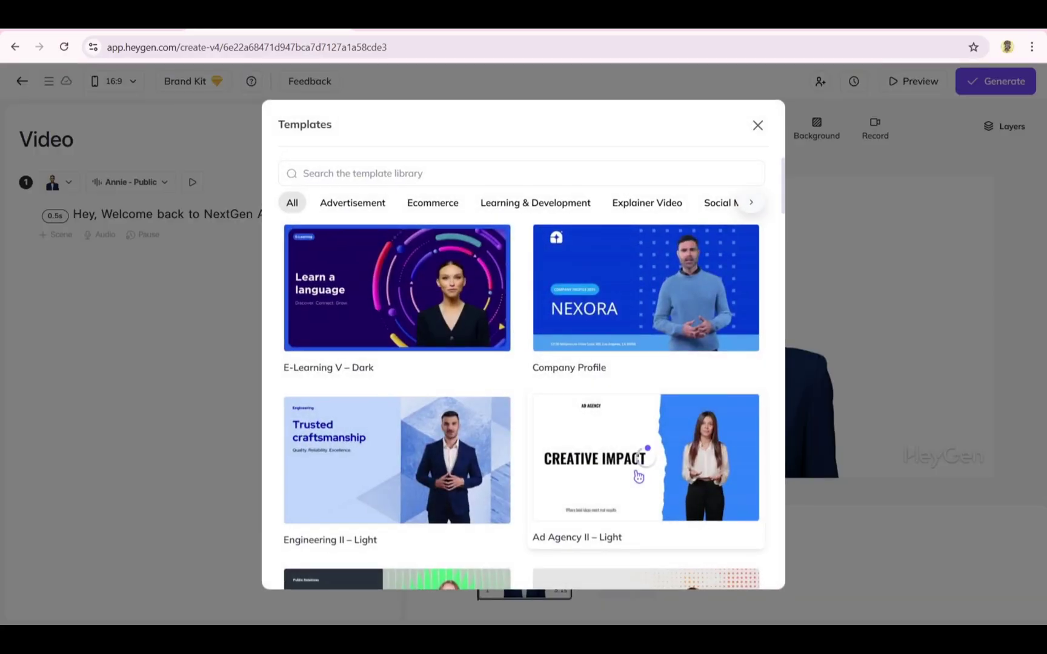
scroll(620, 345, "down", 1)
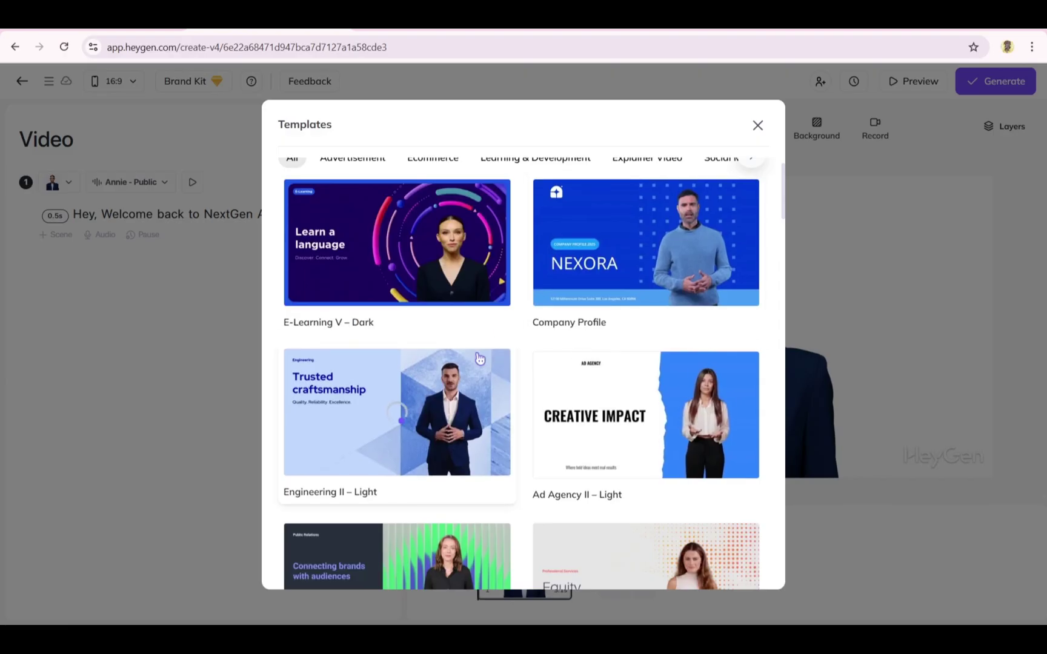
scroll(479, 357, "down", 2)
scroll(479, 358, "down", 5)
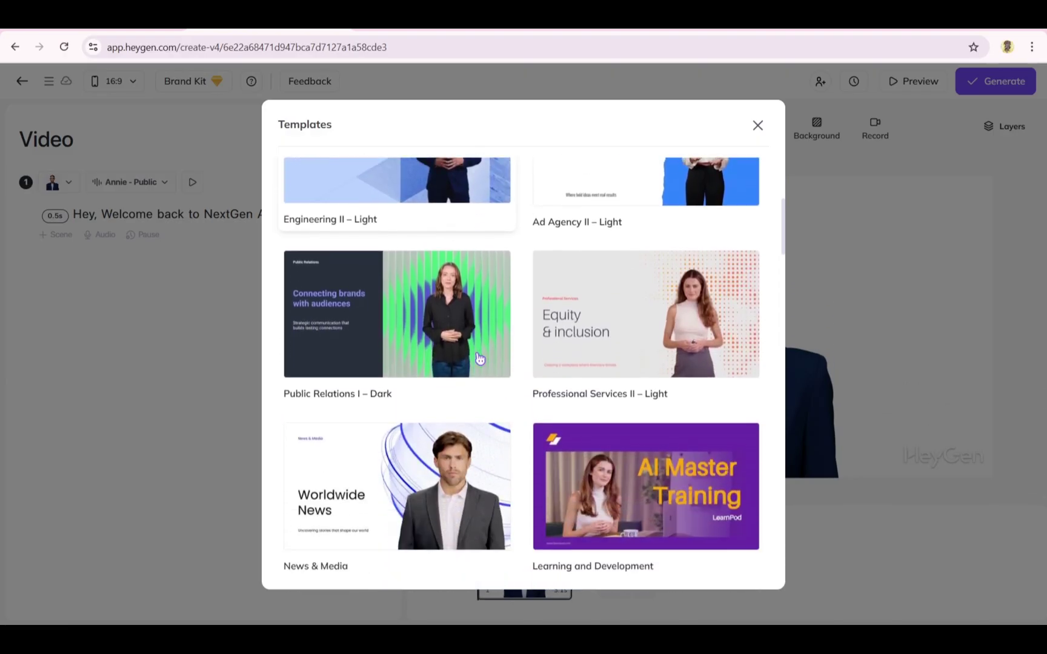
scroll(569, 315, "up", 8)
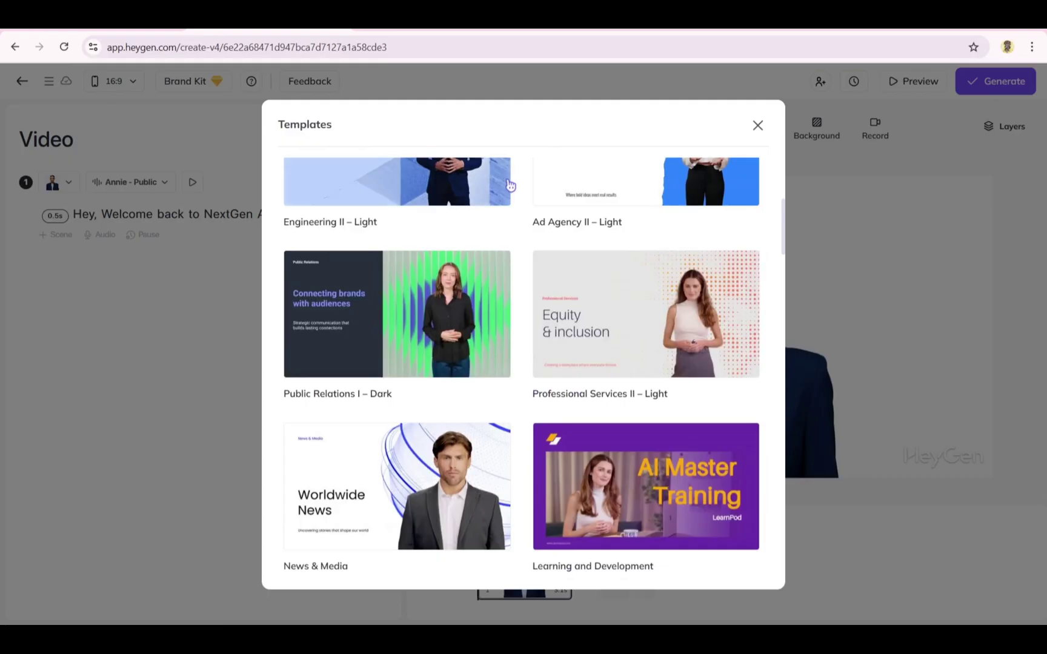
Step: Filter through template categories, then add Ad Agency II – Light's Key Takeaways scene
left_click(425, 205)
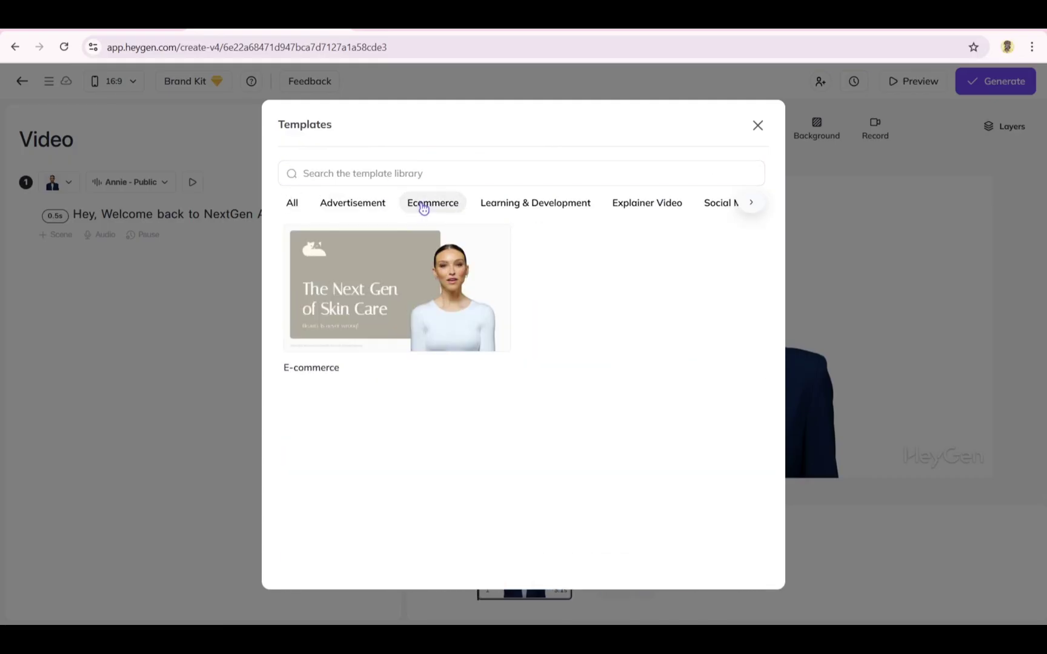
left_click(478, 206)
left_click(616, 205)
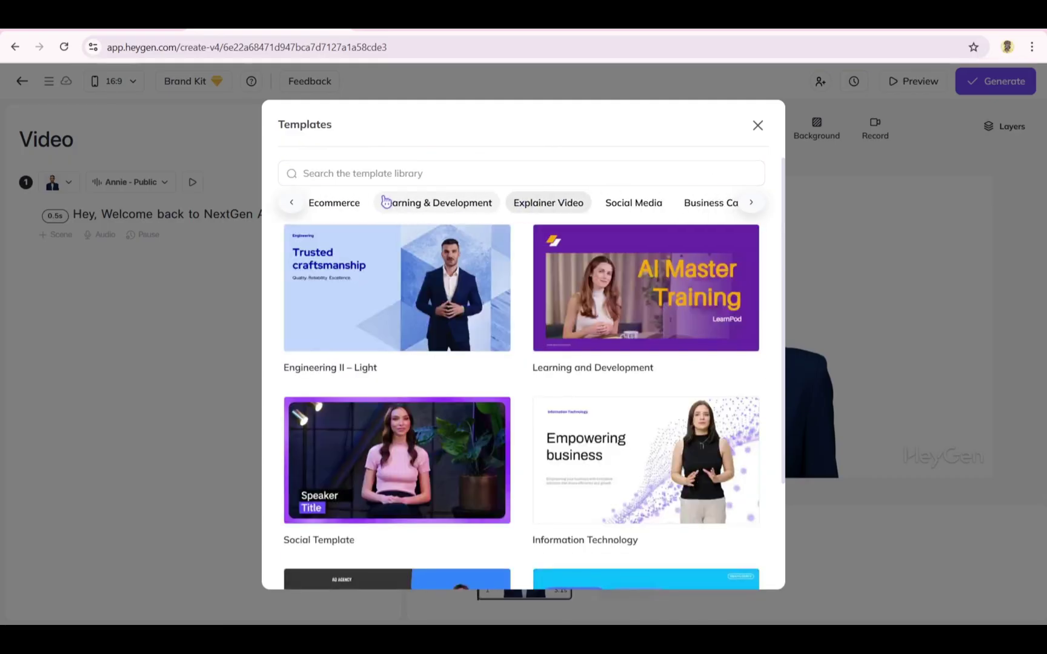
left_click(305, 203)
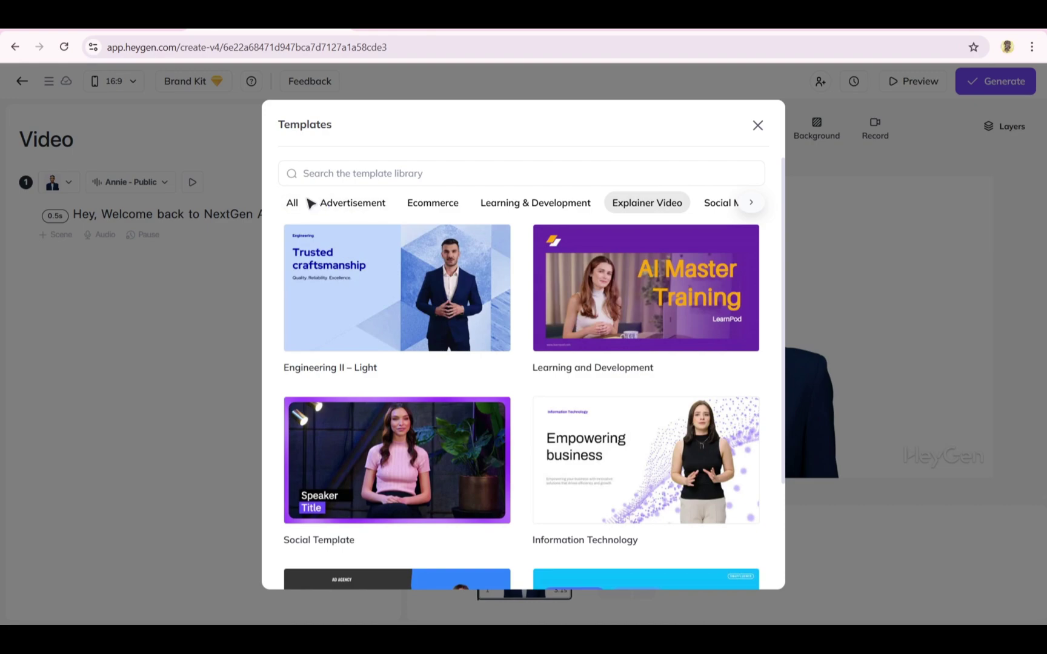
left_click(301, 208)
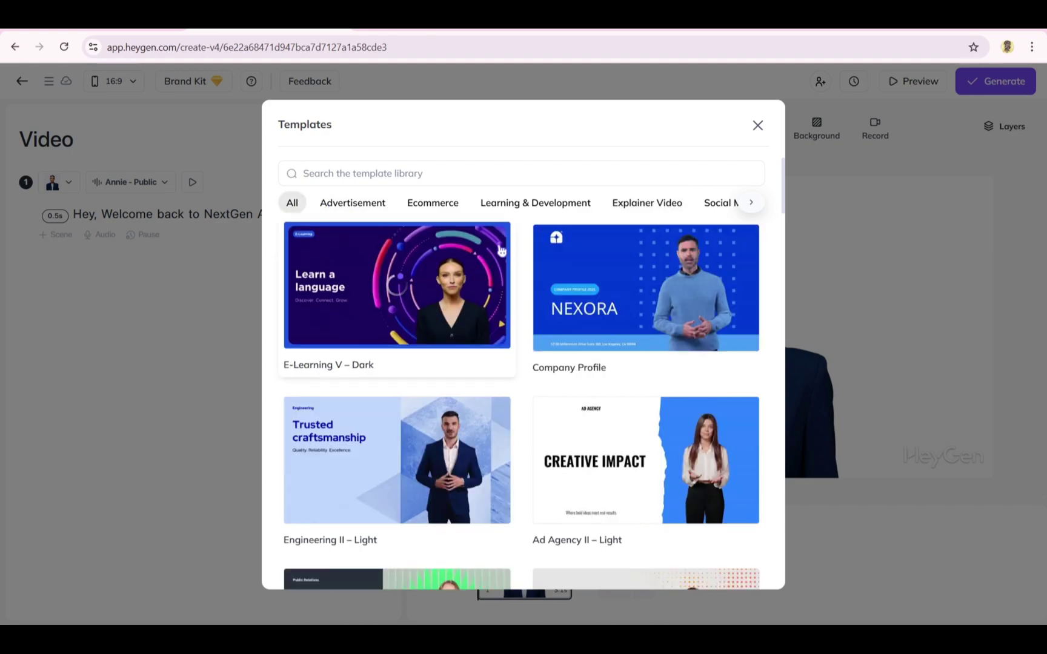
scroll(497, 325, "down", 4)
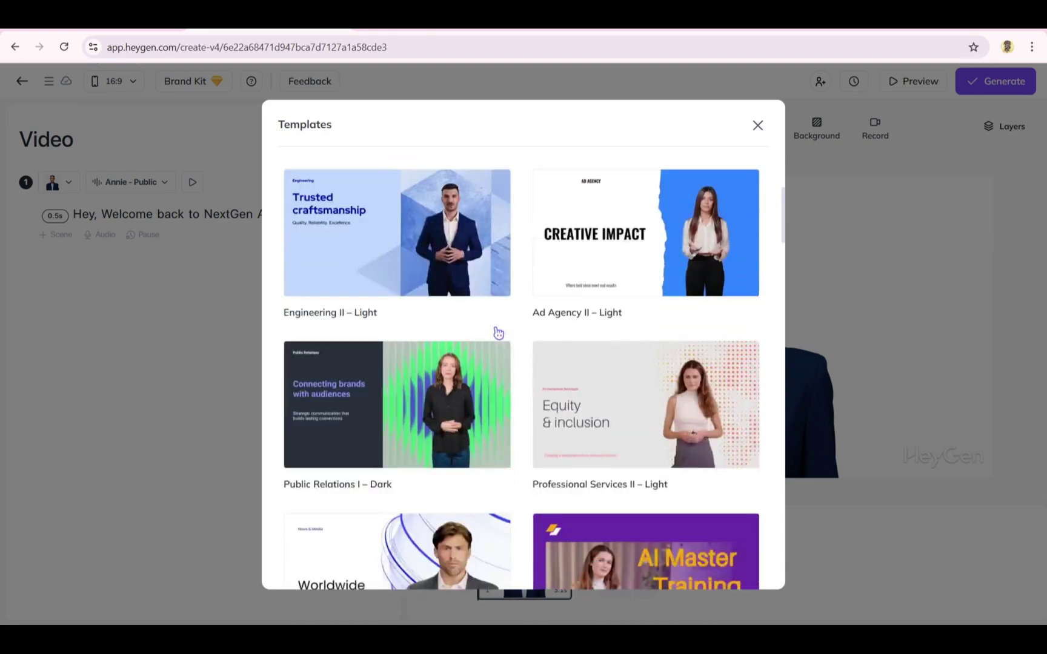
left_click(596, 286)
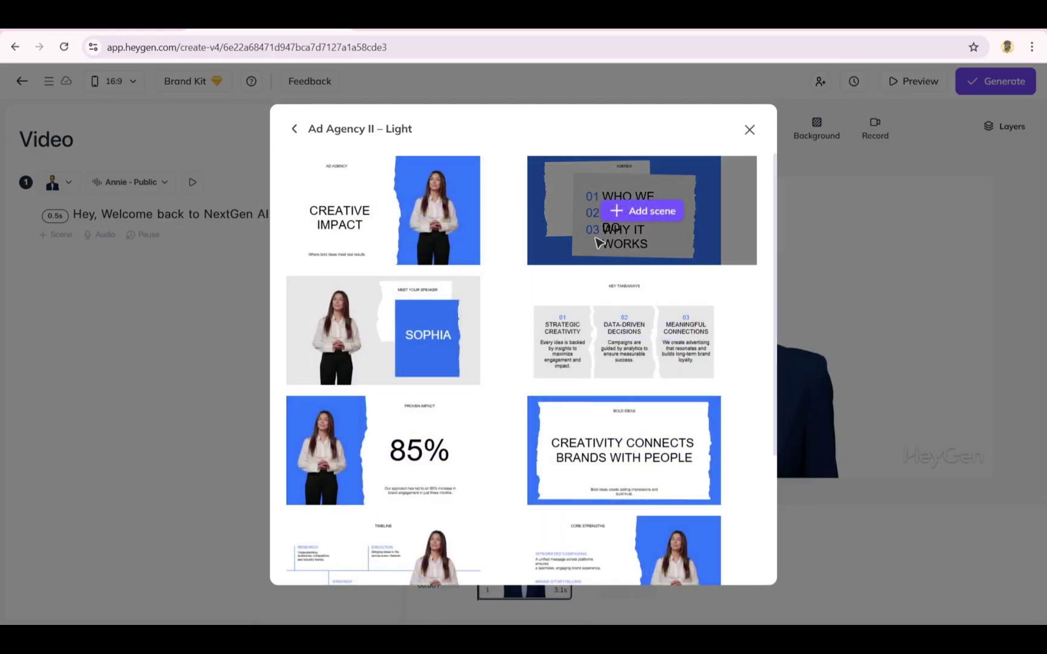
left_click(613, 331)
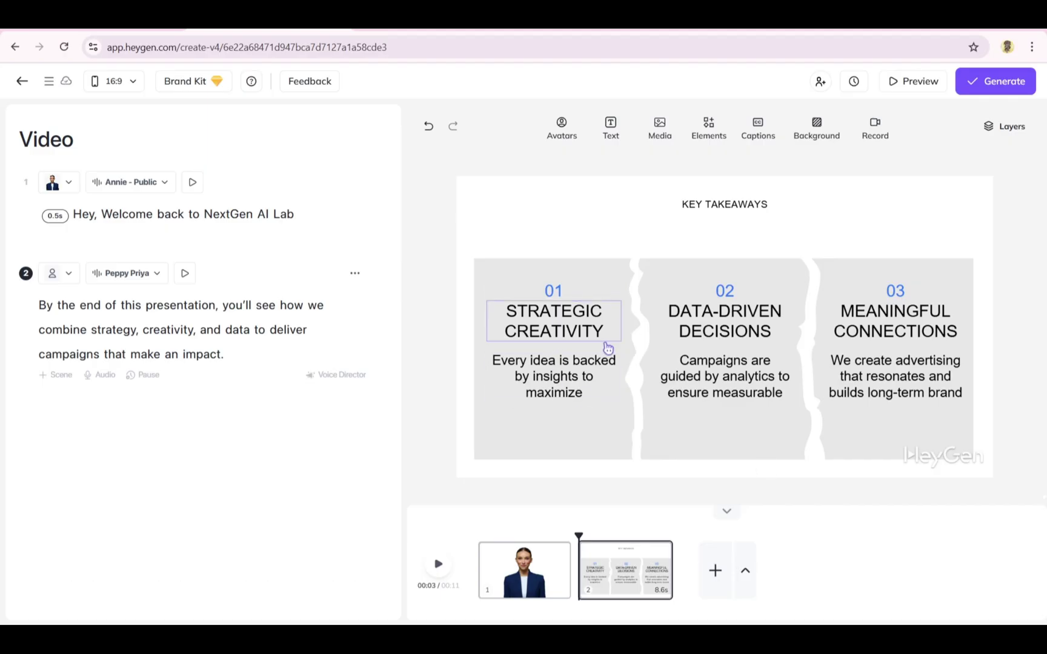
Step: Select the Key Takeaways card elements and recolour card 03 pink
left_click(584, 282)
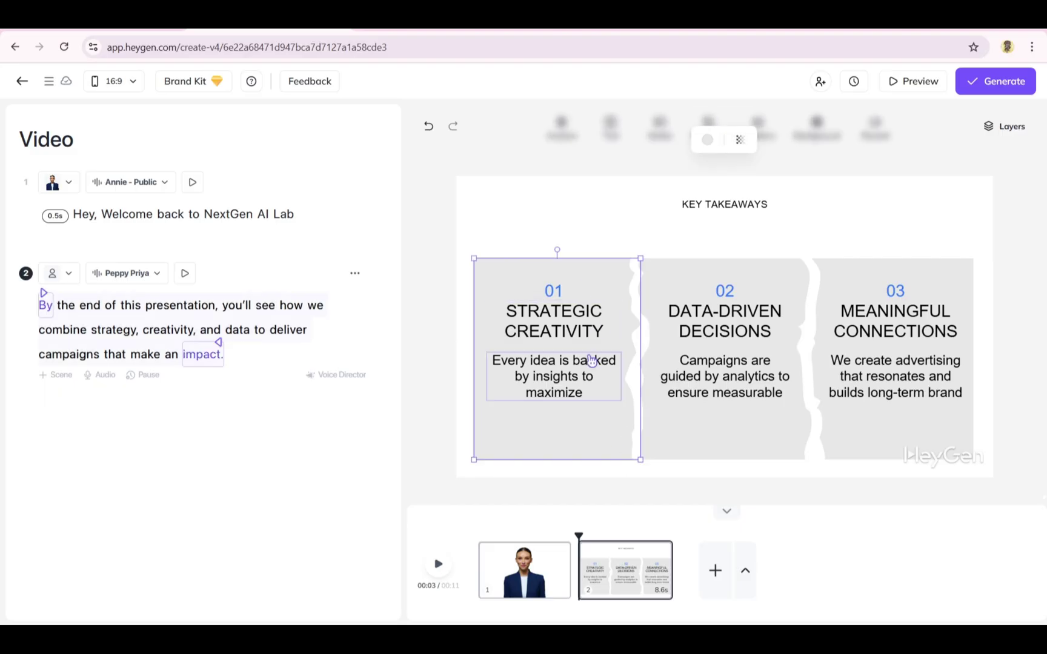
left_click(586, 313)
left_click(752, 409)
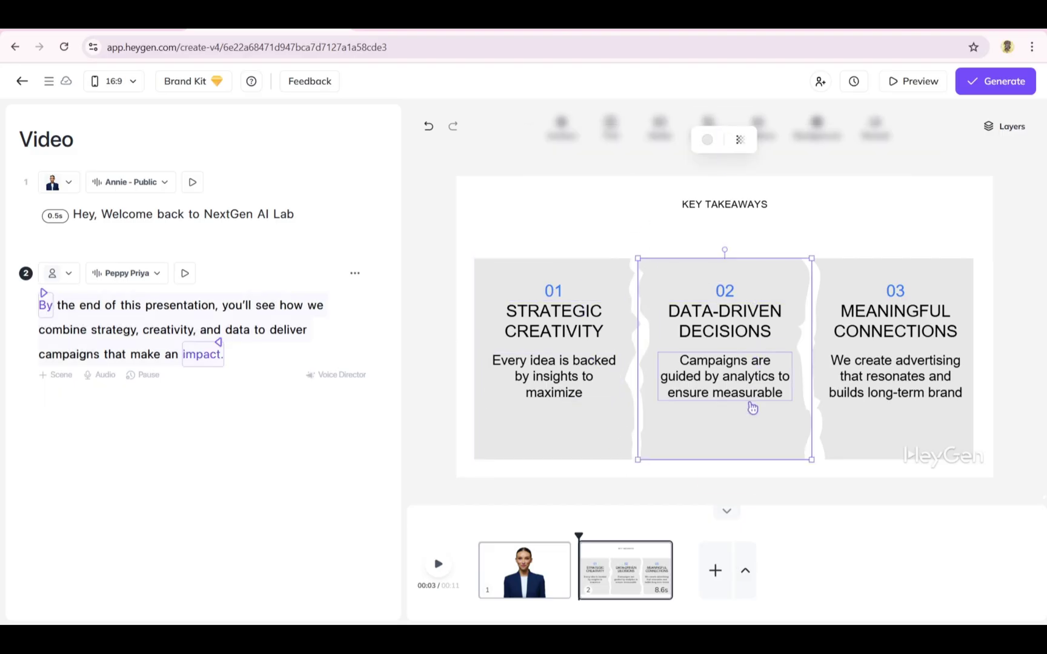
left_click(877, 273)
left_click(707, 139)
left_click(654, 404)
Step: Recolour card 02 dark maroon and card 01 dark red, then return to Templates
left_click(720, 267)
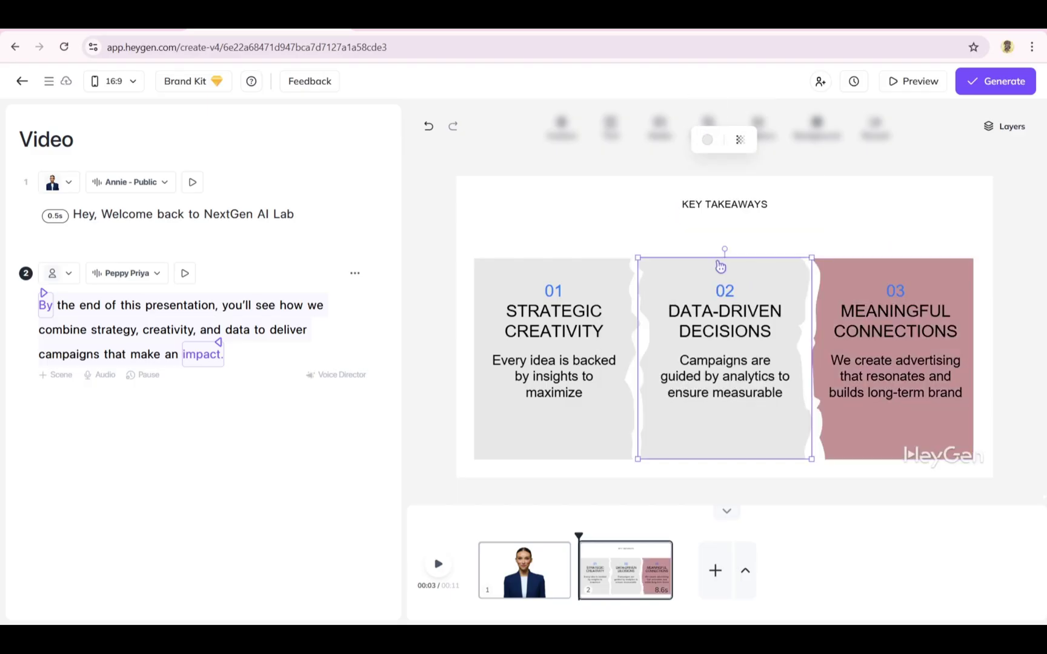
left_click(701, 138)
left_click(678, 243)
left_click(605, 280)
left_click(706, 140)
left_click(731, 225)
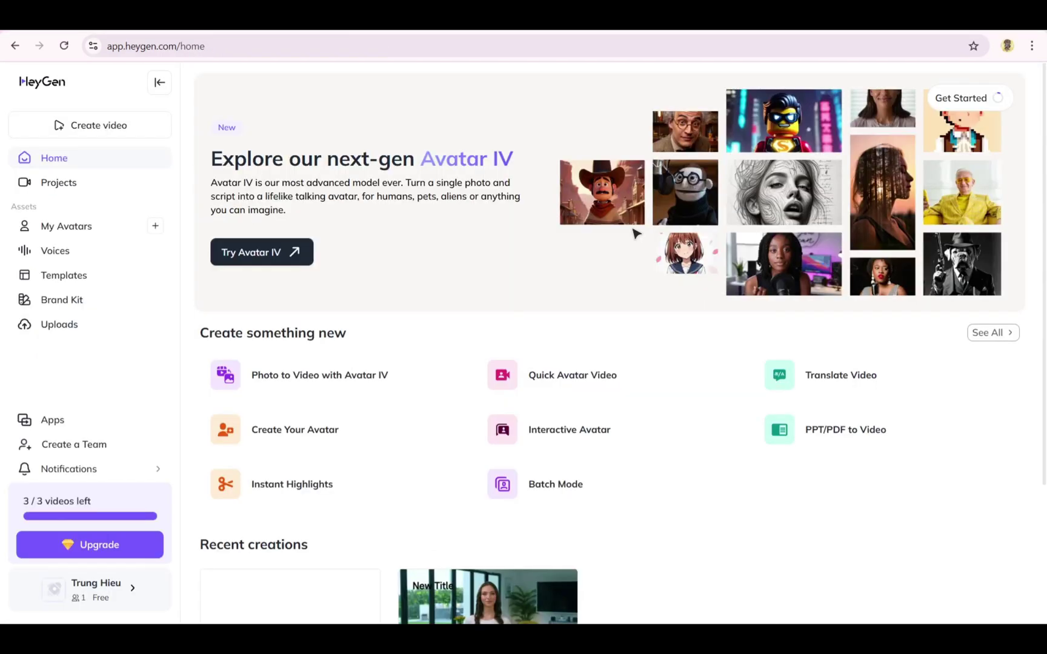
left_click(117, 285)
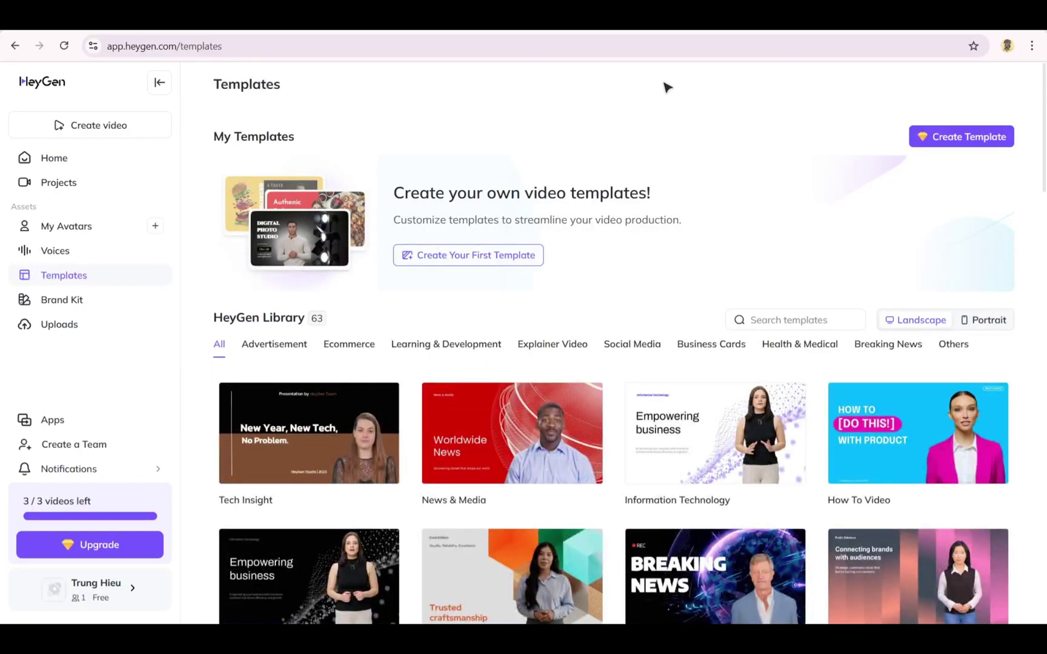